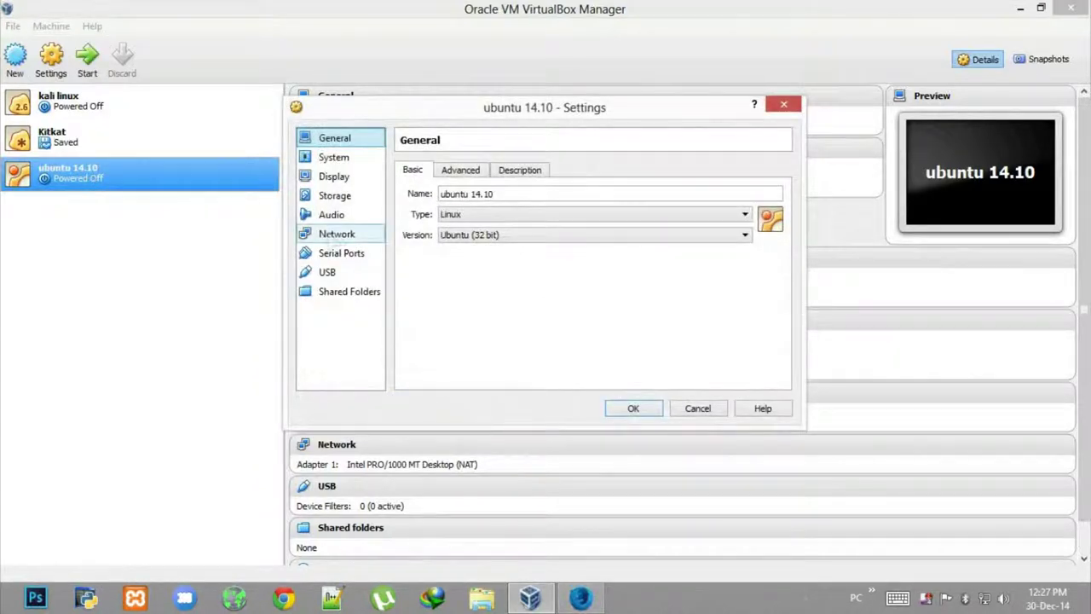
Step: Load ubuntu-14.10-desktop-i386.iso from the torrent folder into the empty IDE optical drive and save the virtual machine settings
{"action": "left_click", "coordinate": [341, 195]}
{"action": "left_click", "coordinate": [445, 205]}
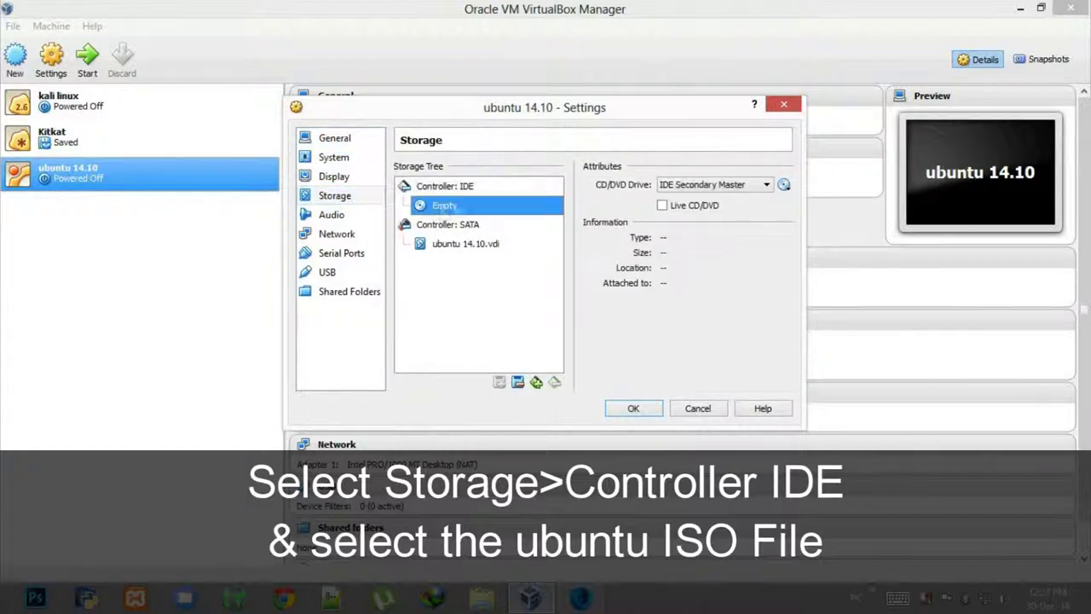
{"action": "left_click", "coordinate": [783, 184]}
{"action": "left_click", "coordinate": [852, 205]}
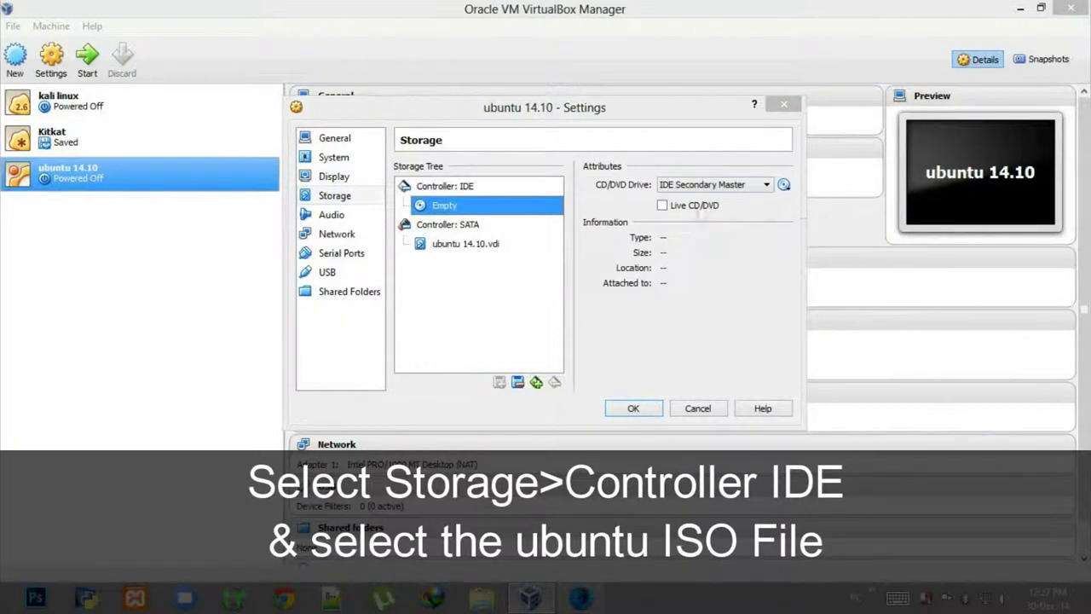
{"action": "left_click", "coordinate": [372, 189]}
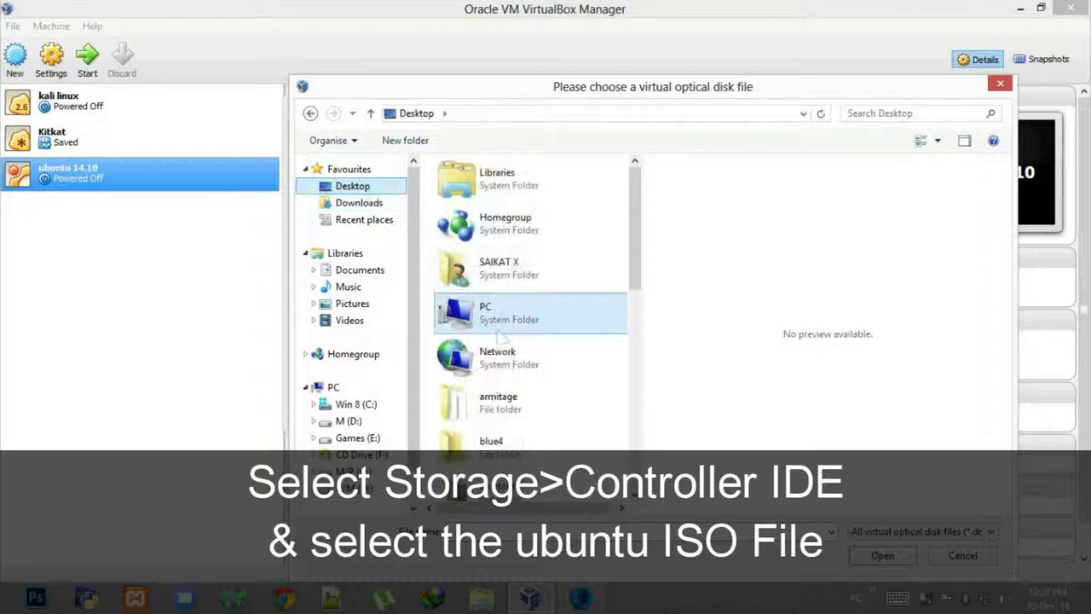
{"action": "scroll", "coordinate": [500, 333], "scroll_direction": "down", "scroll_amount": 5}
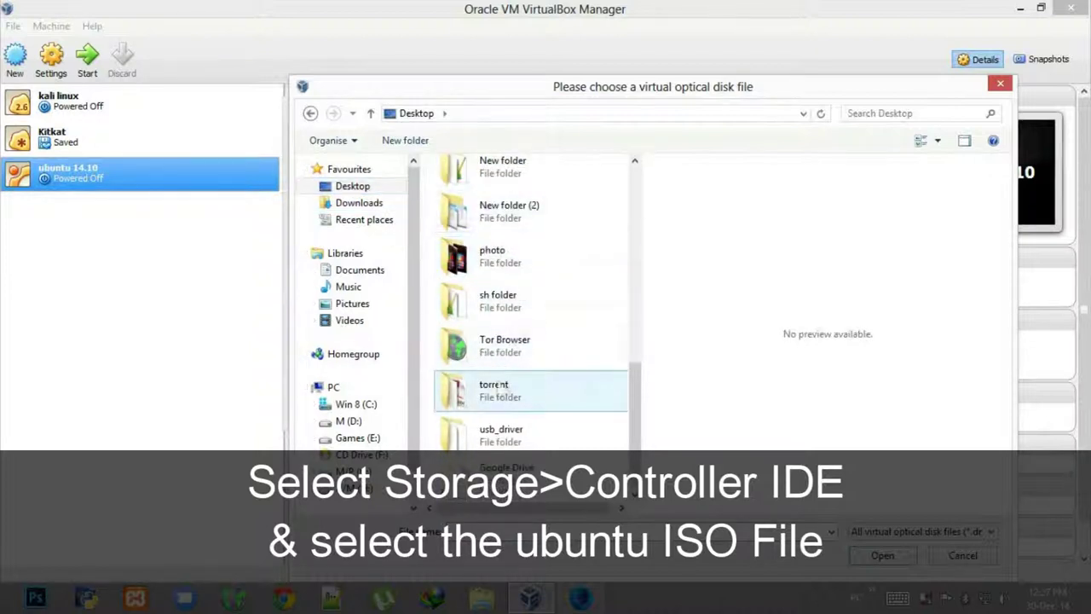
{"action": "double_click", "coordinate": [500, 394]}
{"action": "double_click", "coordinate": [510, 419]}
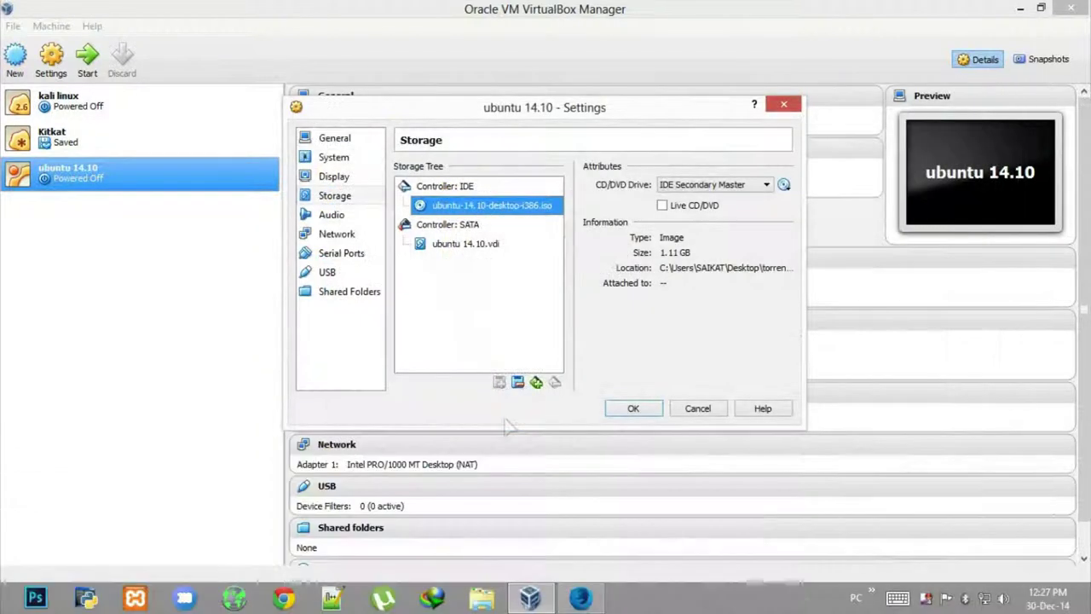
{"action": "left_click", "coordinate": [650, 413]}
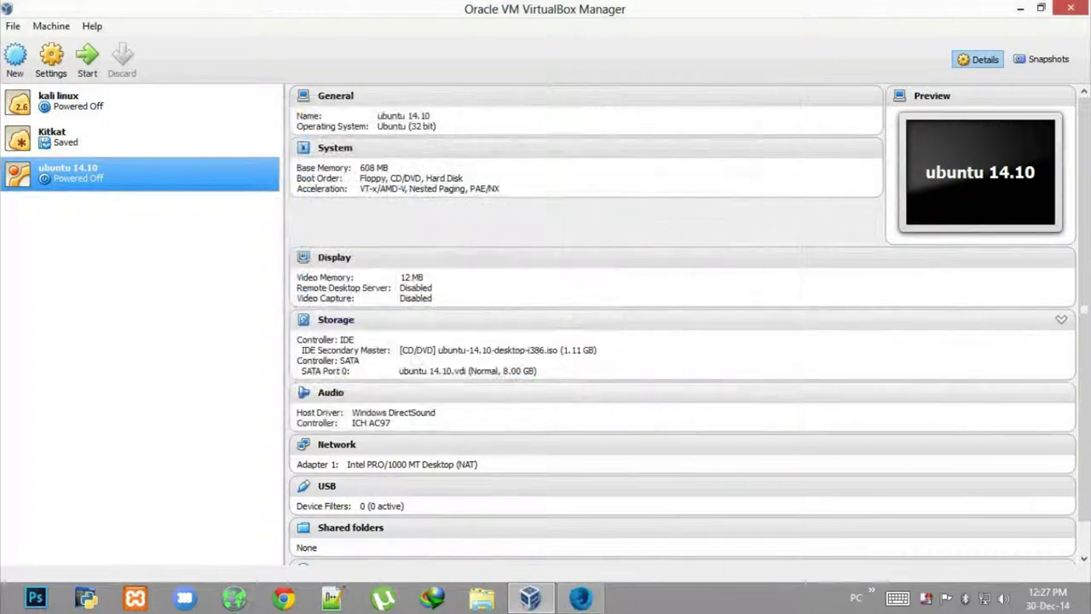
Step: Start the ubuntu 14.10 virtual machine and switch it to fullscreen mode
{"action": "left_click", "coordinate": [94, 61]}
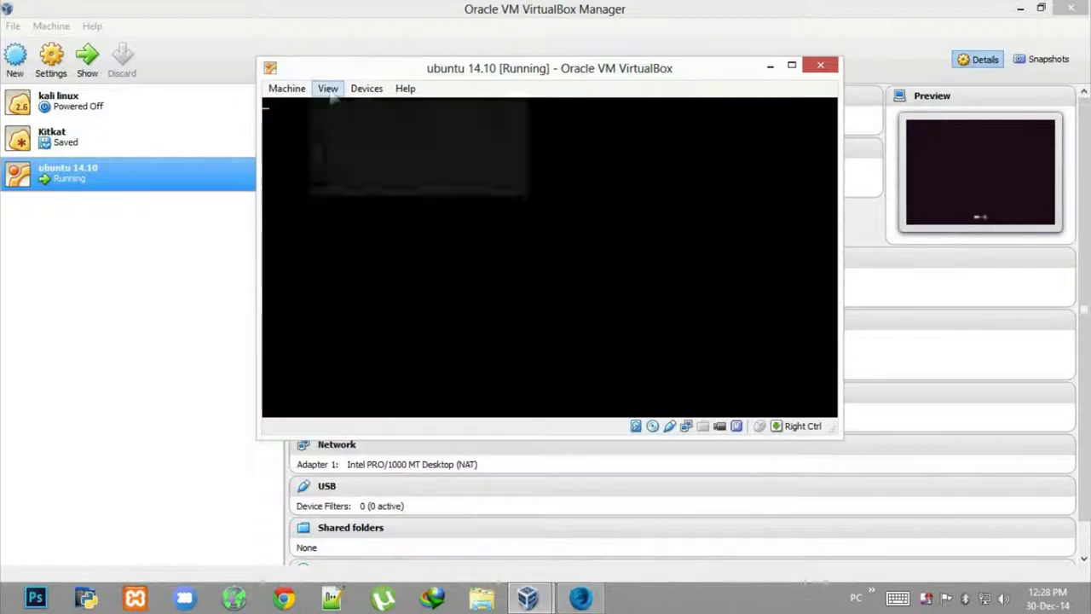
{"action": "left_click", "coordinate": [328, 89]}
{"action": "left_click", "coordinate": [343, 109]}
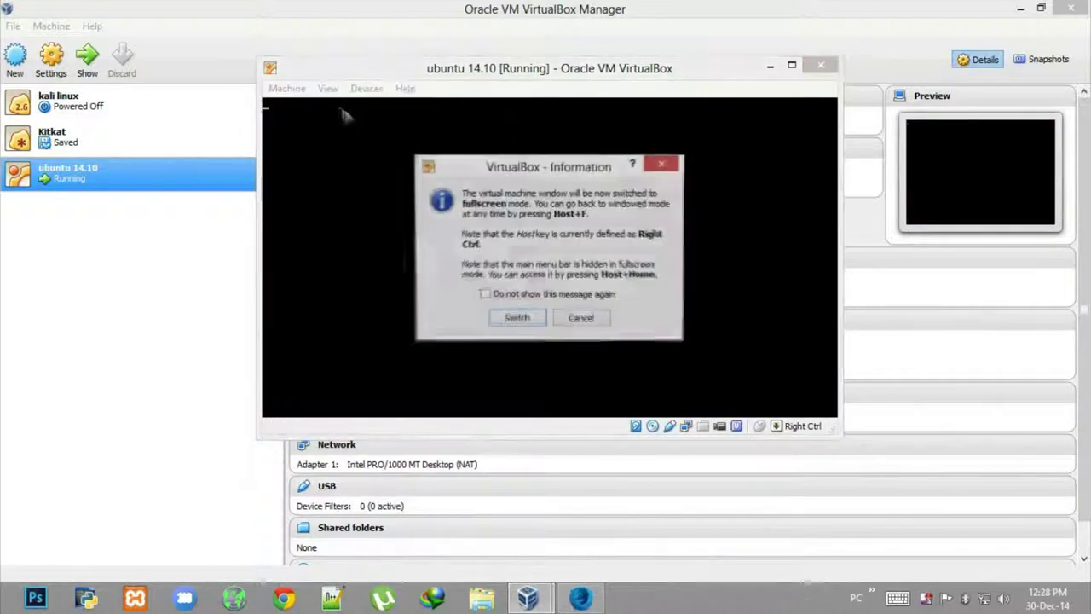
{"action": "left_click", "coordinate": [515, 318]}
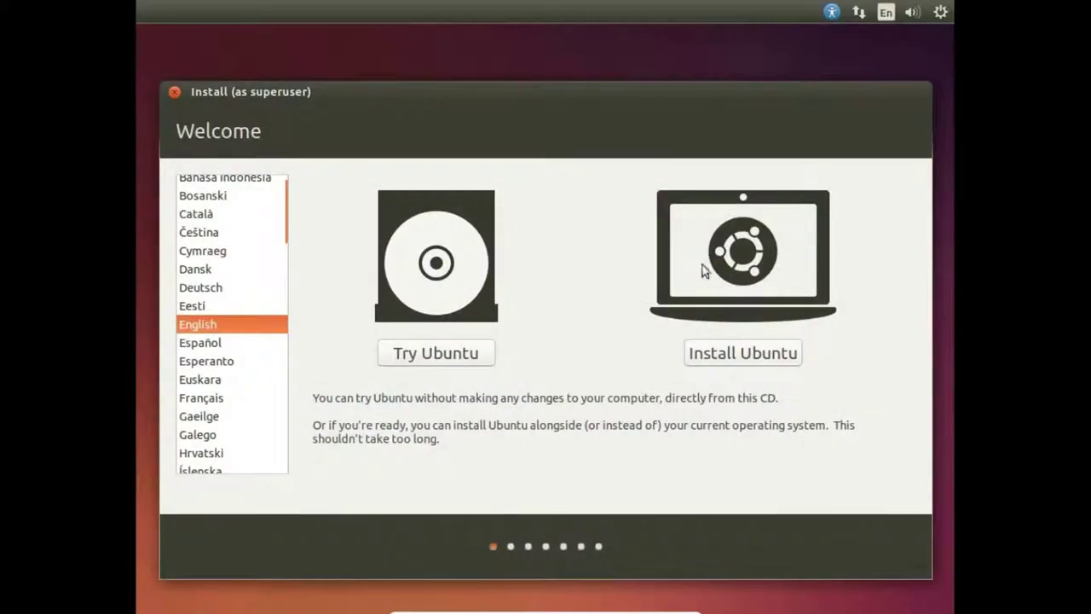
Step: Begin installing Ubuntu without updates or third-party software, using the erase-disk option, and approve writing the changes to disk
{"action": "left_click", "coordinate": [731, 353]}
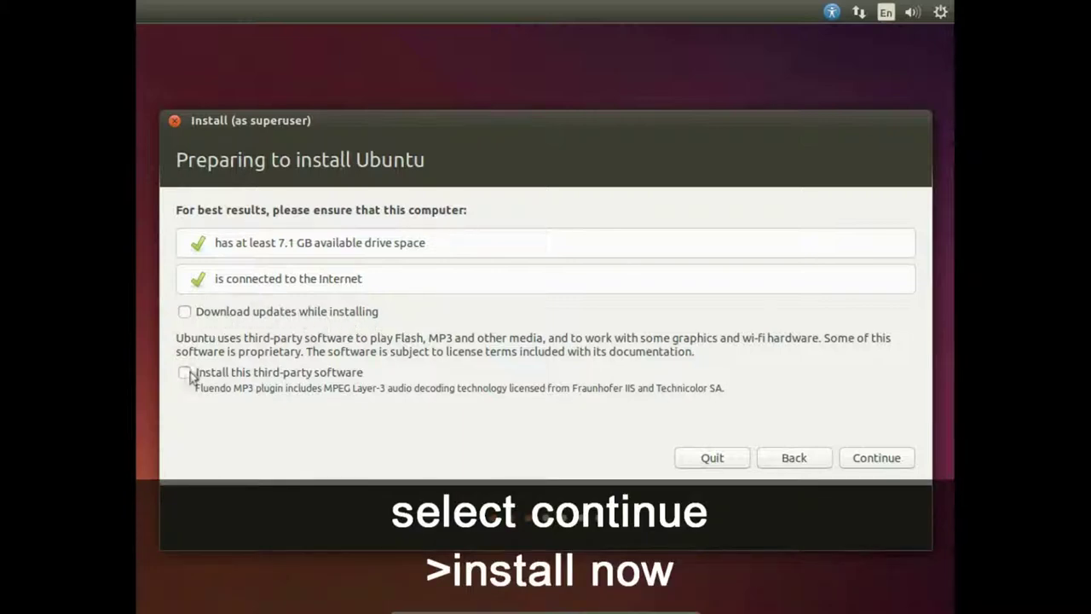
{"action": "left_click", "coordinate": [860, 463]}
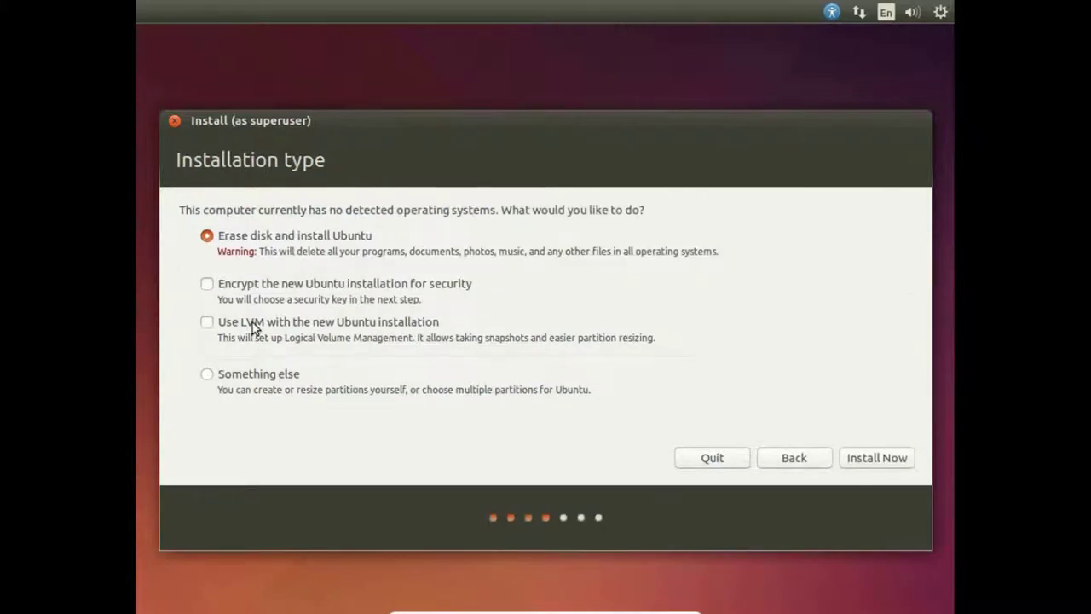
{"action": "left_click", "coordinate": [863, 462]}
{"action": "left_click", "coordinate": [889, 457]}
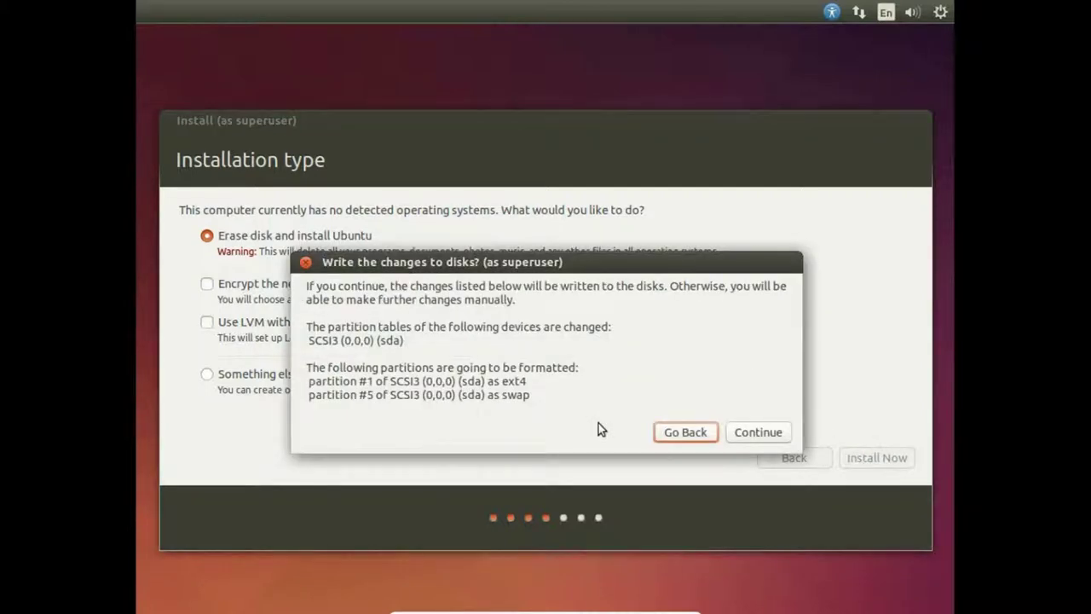
{"action": "left_click", "coordinate": [762, 435]}
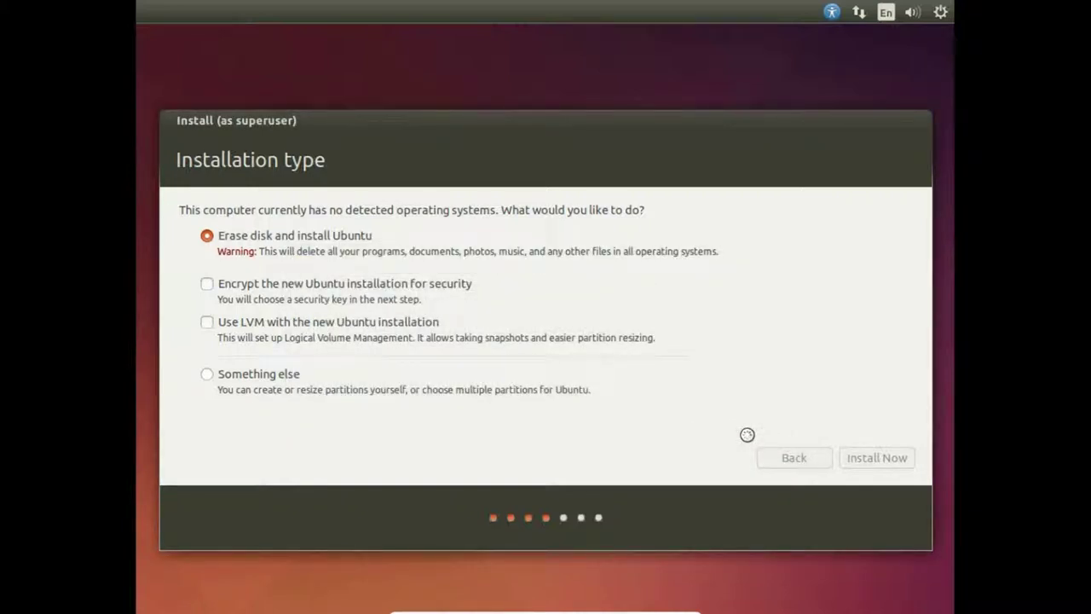
Step: Accept Kolkata as the location and English (US) as the keyboard layout
{"action": "left_click", "coordinate": [858, 9]}
{"action": "left_click", "coordinate": [858, 9]}
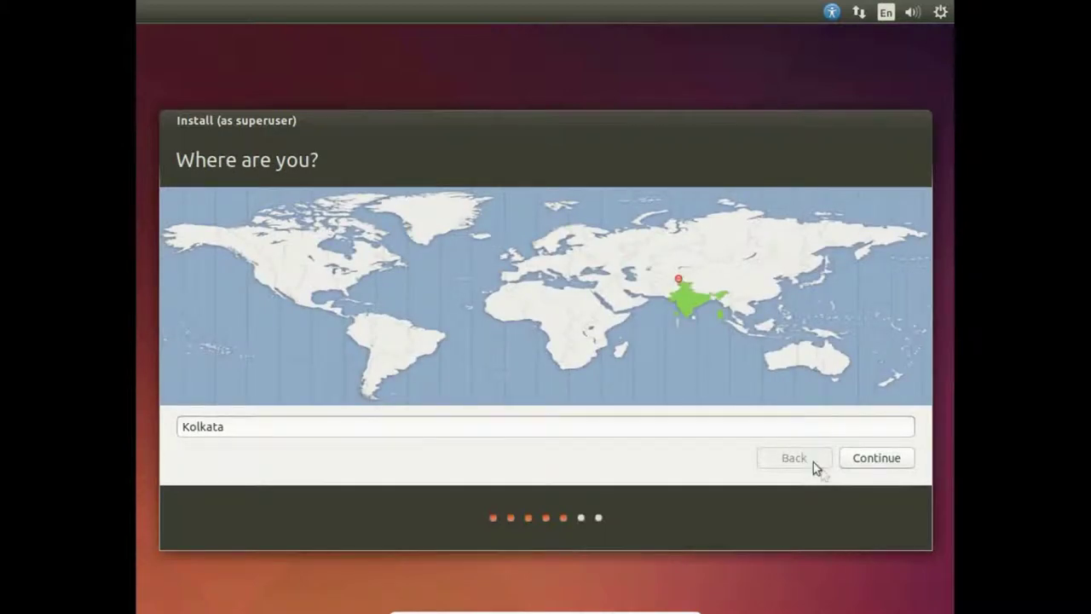
{"action": "left_click", "coordinate": [873, 464]}
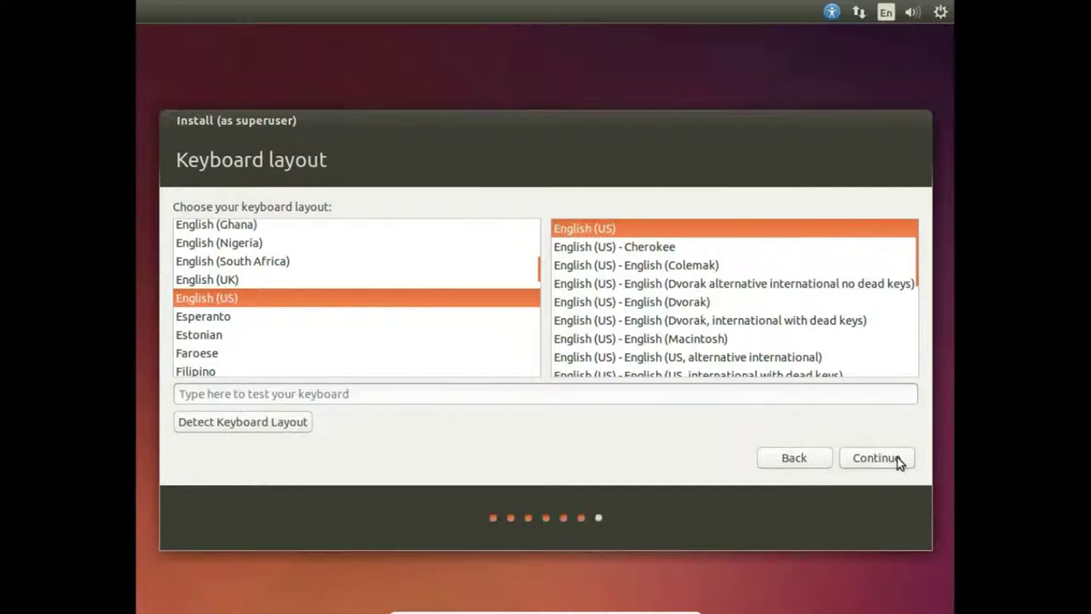
{"action": "left_click", "coordinate": [899, 462]}
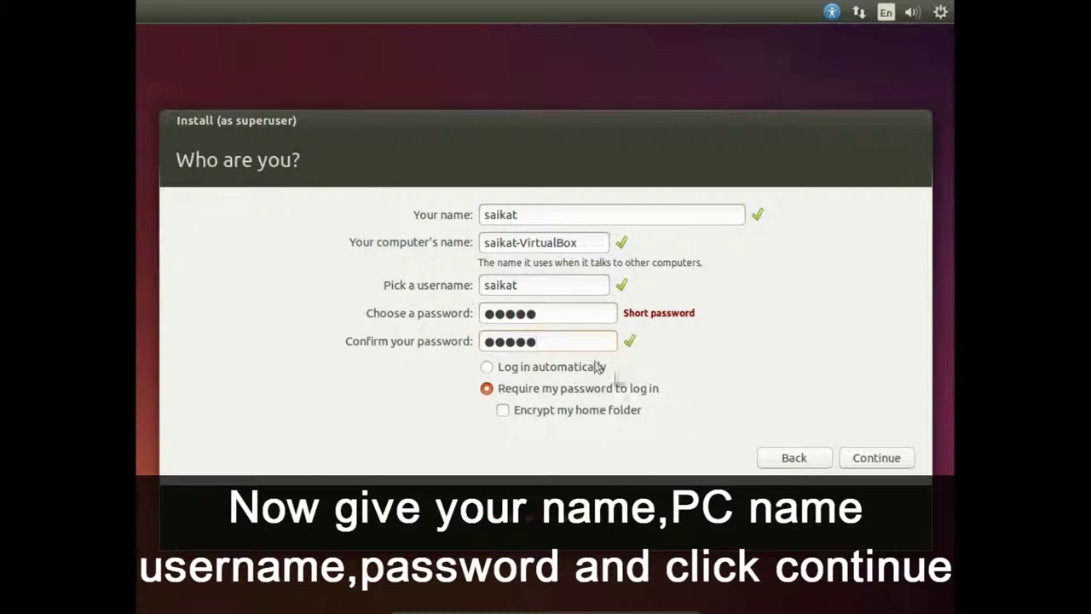
Step: Submit the account form with name, computer name, username and password, requiring the password at login, and restart once installation completes
{"action": "left_click", "coordinate": [852, 458]}
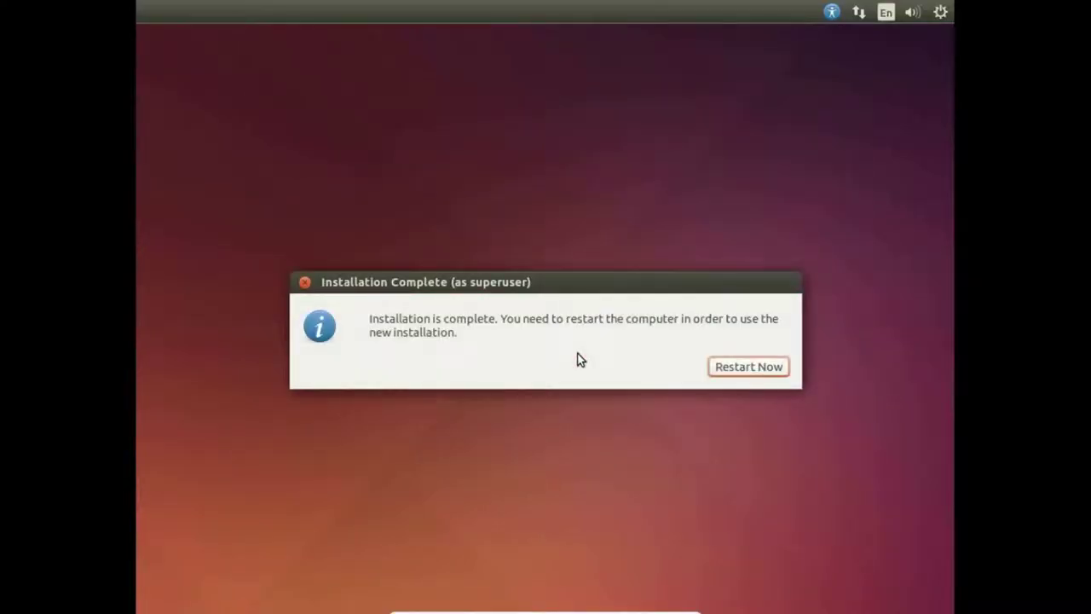
{"action": "left_click", "coordinate": [756, 374]}
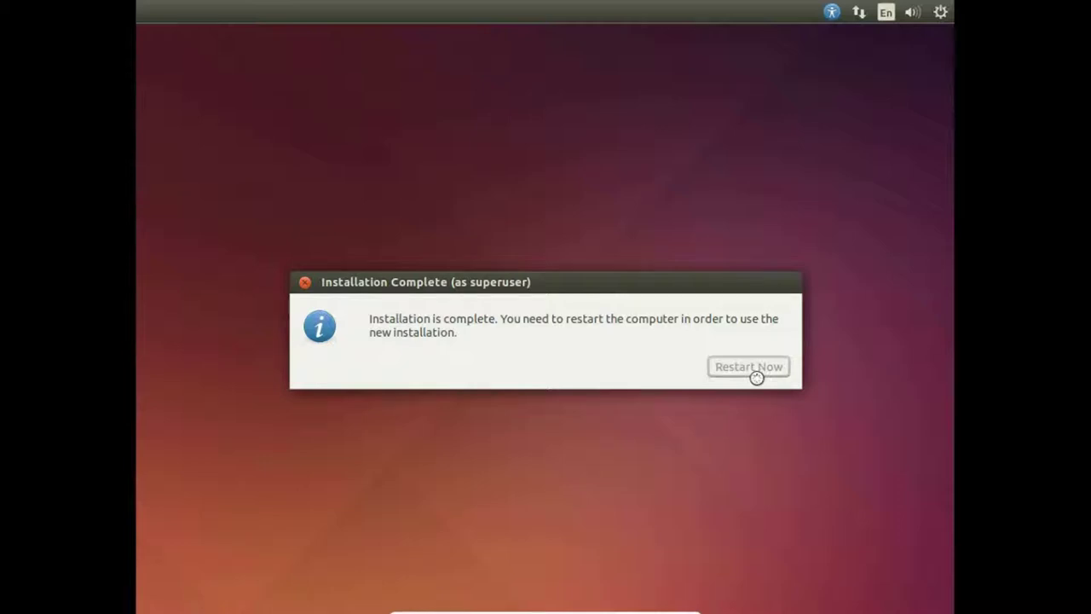
Step: Detach ubuntu-14.10-desktop-i386.iso from the virtual CD/DVD drive while the machine restarts
{"action": "left_click", "coordinate": [514, 605]}
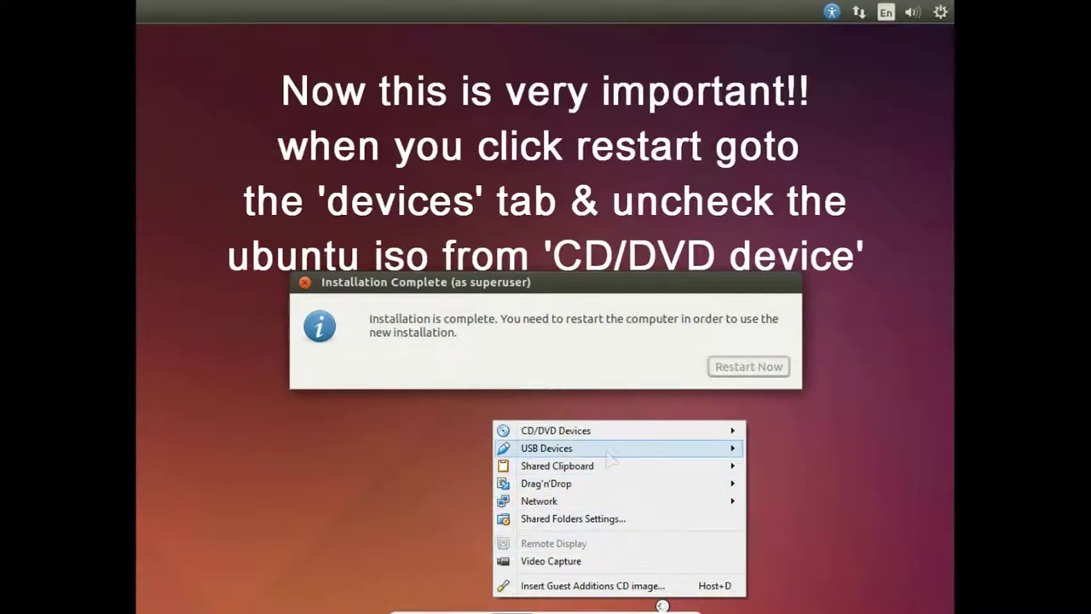
{"action": "mouse_move", "coordinate": [678, 448]}
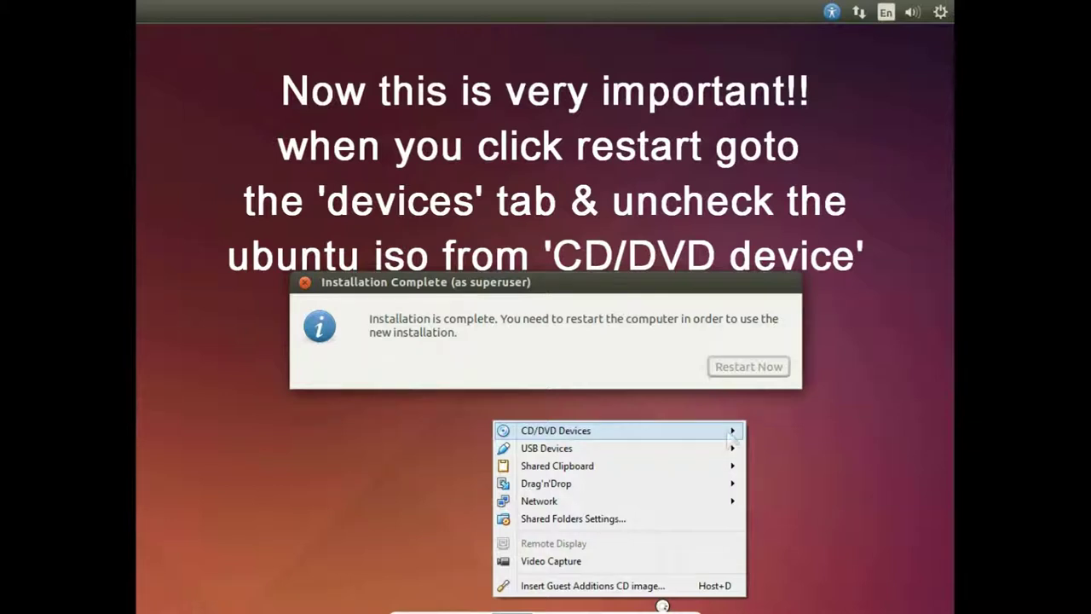
{"action": "left_click", "coordinate": [731, 433]}
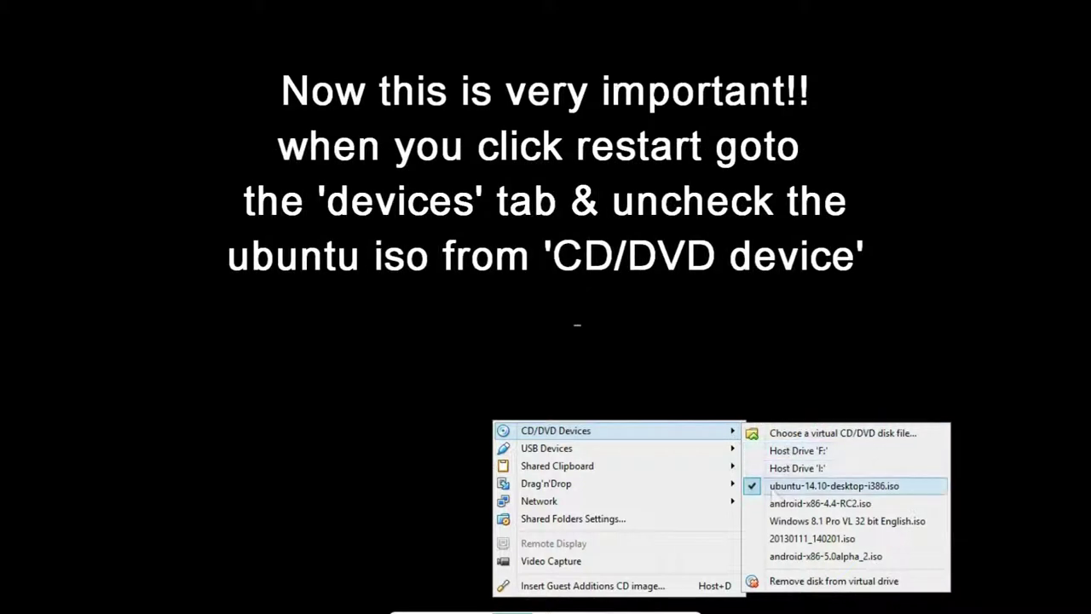
{"action": "left_click", "coordinate": [772, 488]}
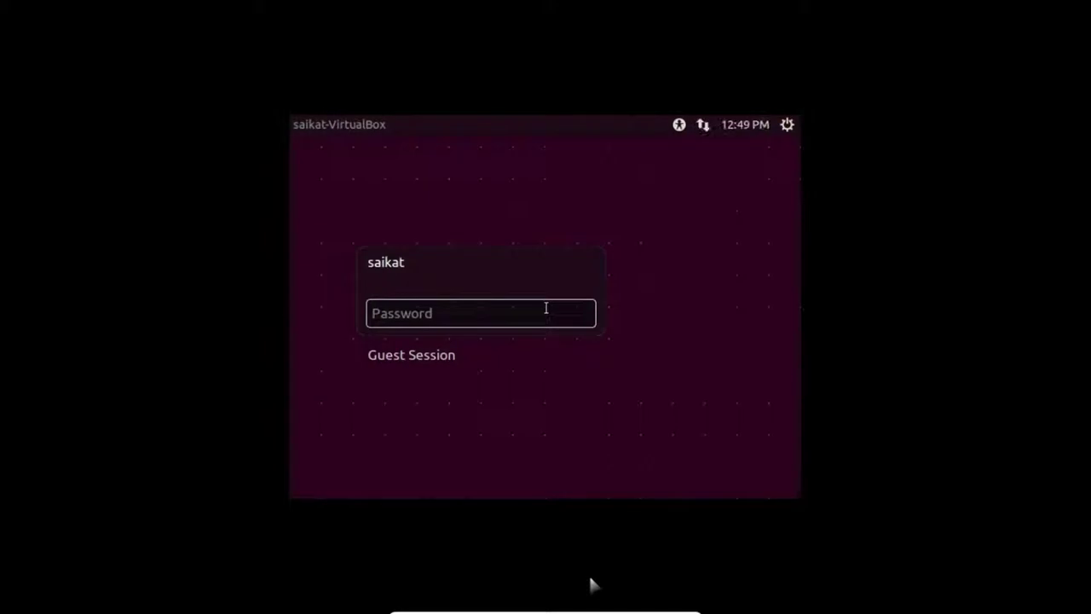
Step: Log in to the new Ubuntu installation with the account password
{"action": "type", "text": "***"}
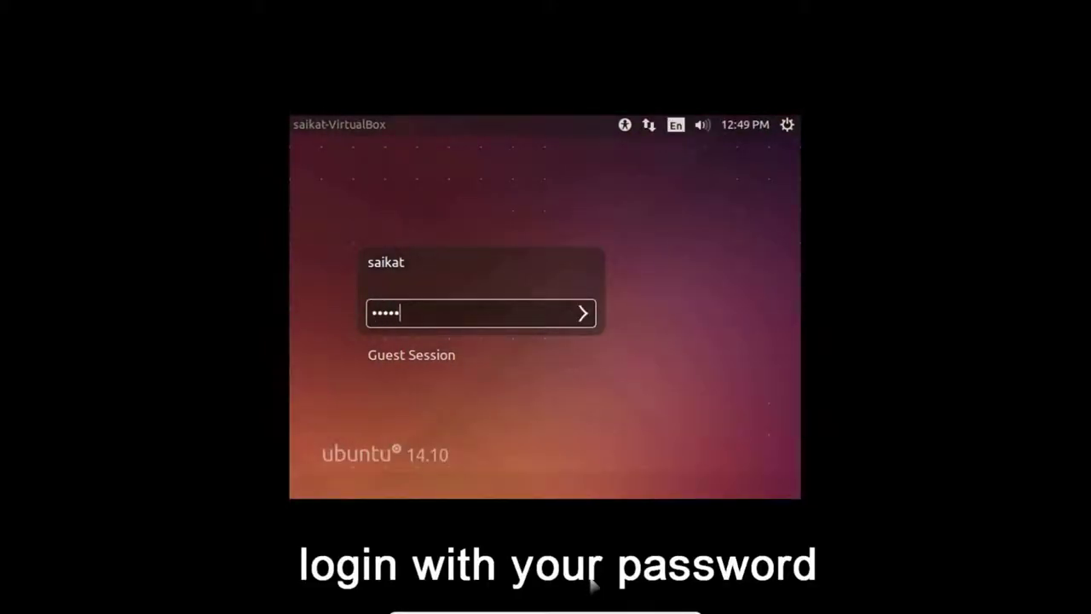
{"action": "key", "text": "Return"}
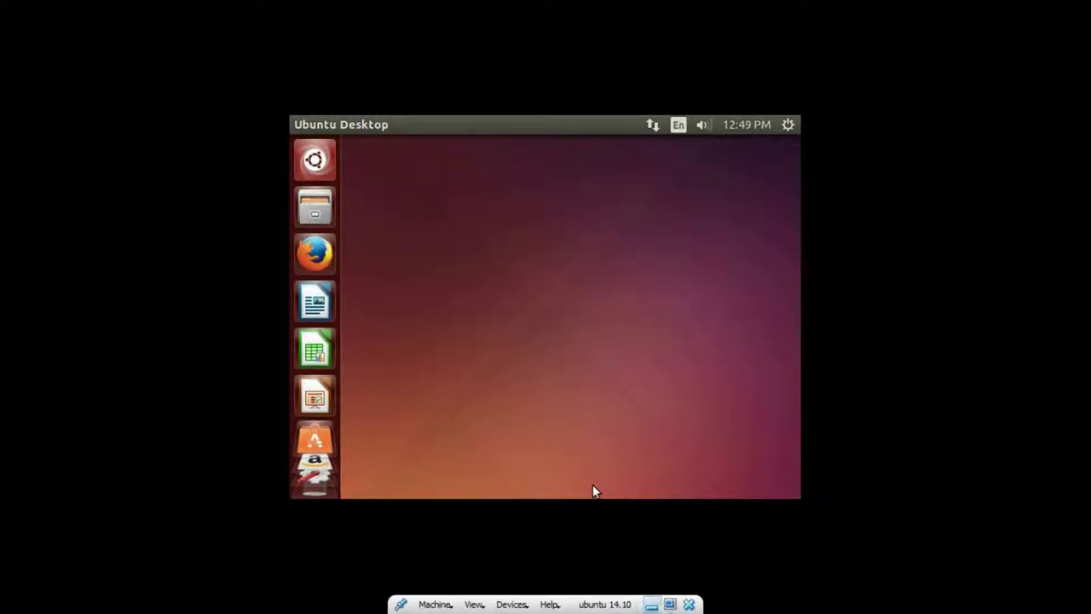
Step: Take the virtual machine out of fullscreen and switch it back to fullscreen mode
{"action": "left_click", "coordinate": [657, 604]}
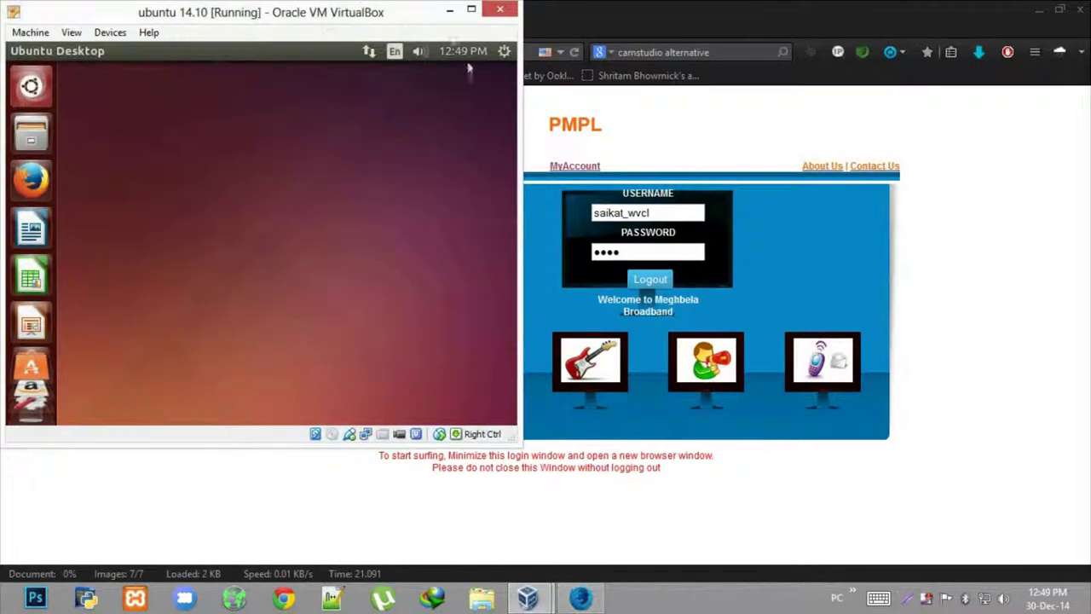
{"action": "left_click", "coordinate": [70, 32]}
{"action": "left_click", "coordinate": [128, 52]}
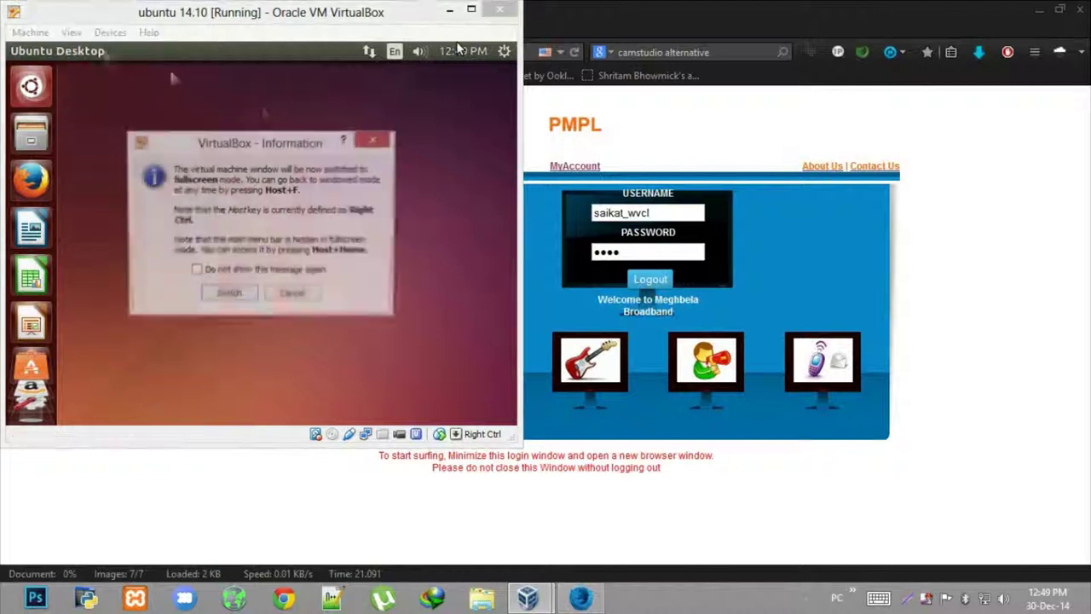
{"action": "left_click", "coordinate": [229, 294]}
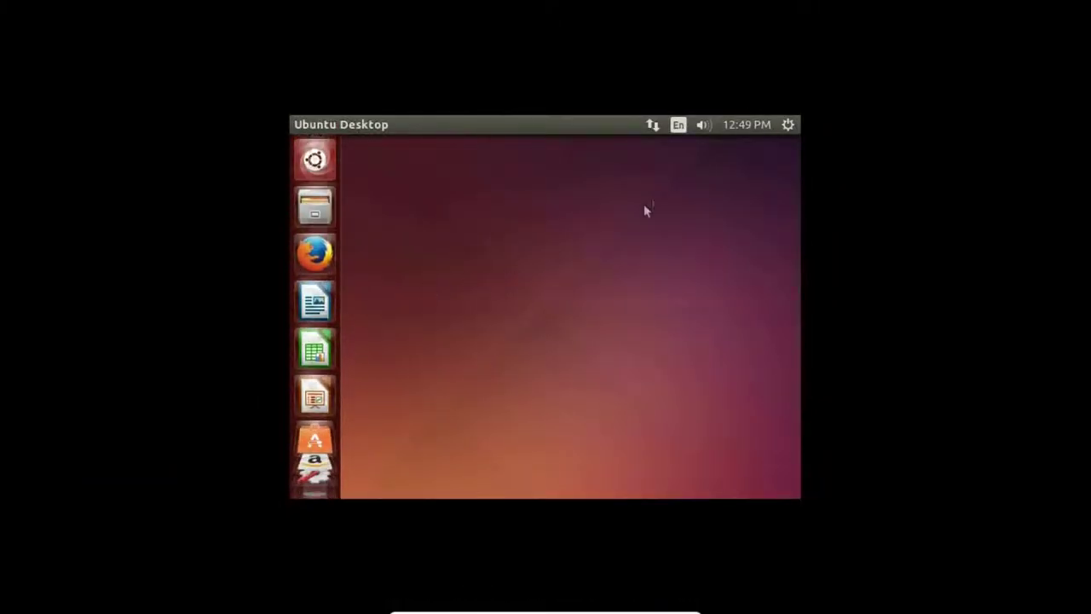
{"action": "left_click", "coordinate": [315, 160]}
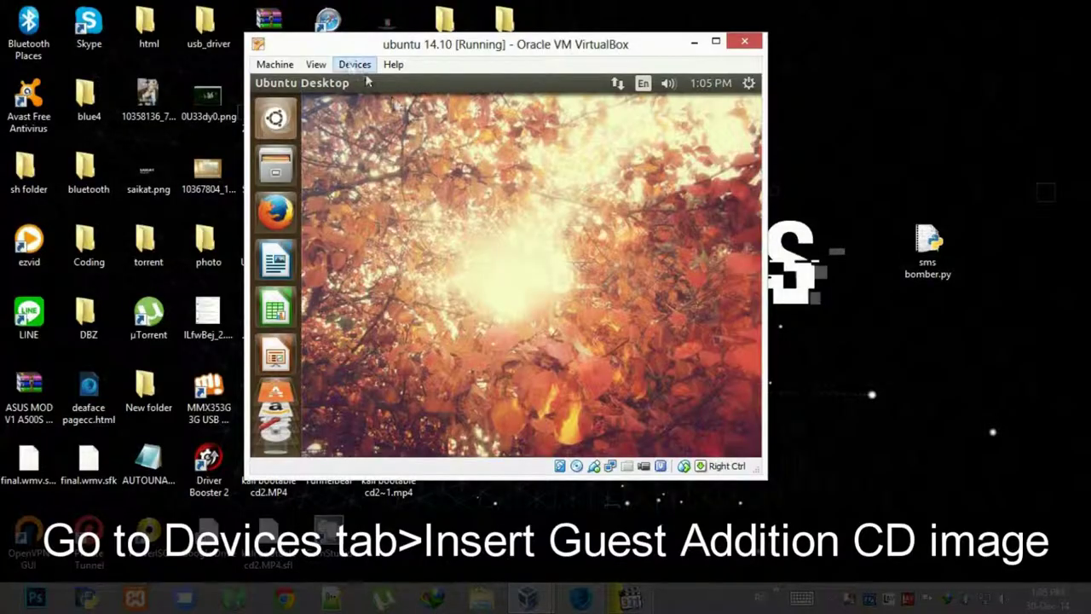
Step: Insert the Guest Additions CD image into the virtual machine and open the VBOXADDITIONS_4.3.20_96996 disc
{"action": "left_click", "coordinate": [355, 64]}
{"action": "left_click", "coordinate": [435, 236]}
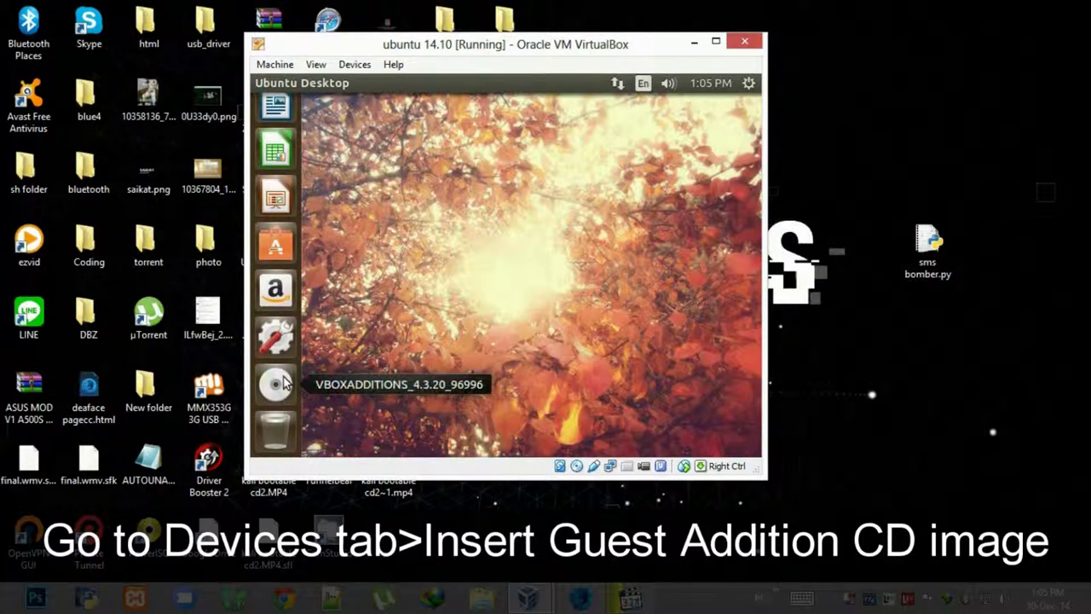
{"action": "left_click", "coordinate": [281, 384]}
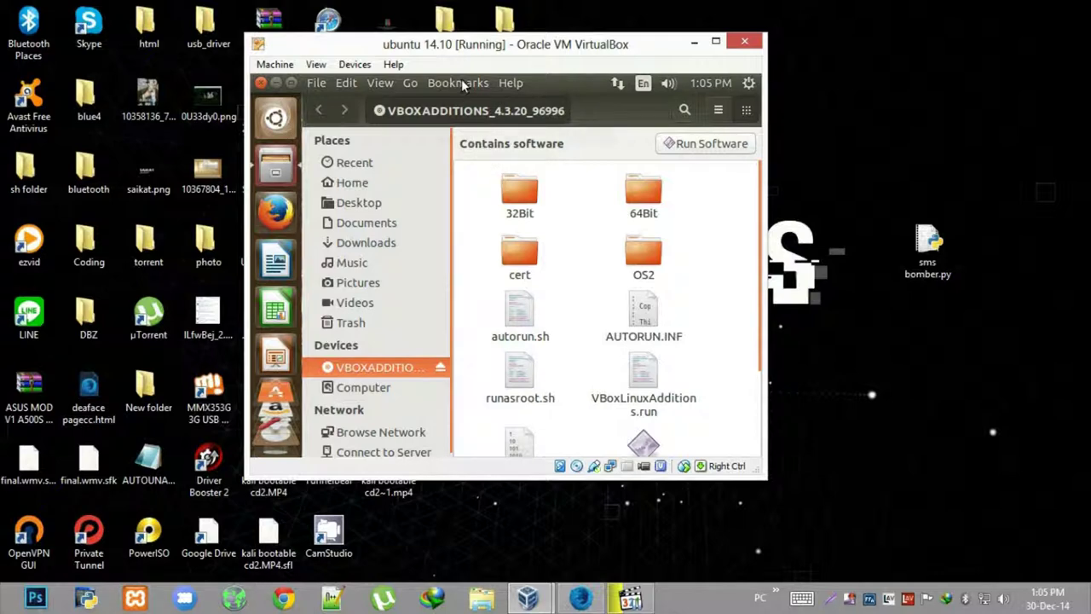
Step: Copy the VBOXADDITIONS_4.3.20_96996 folder onto the Ubuntu desktop and close the file window
{"action": "double_click", "coordinate": [547, 83]}
{"action": "left_click_drag", "start_coordinate": [486, 135], "coordinate": [375, 155]}
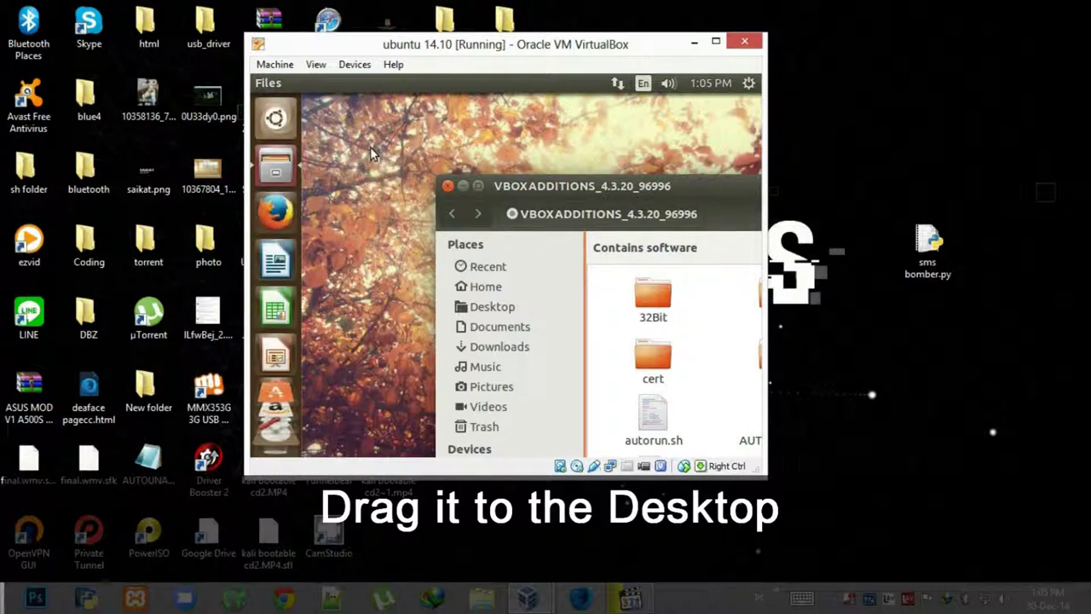
{"action": "left_click", "coordinate": [448, 185]}
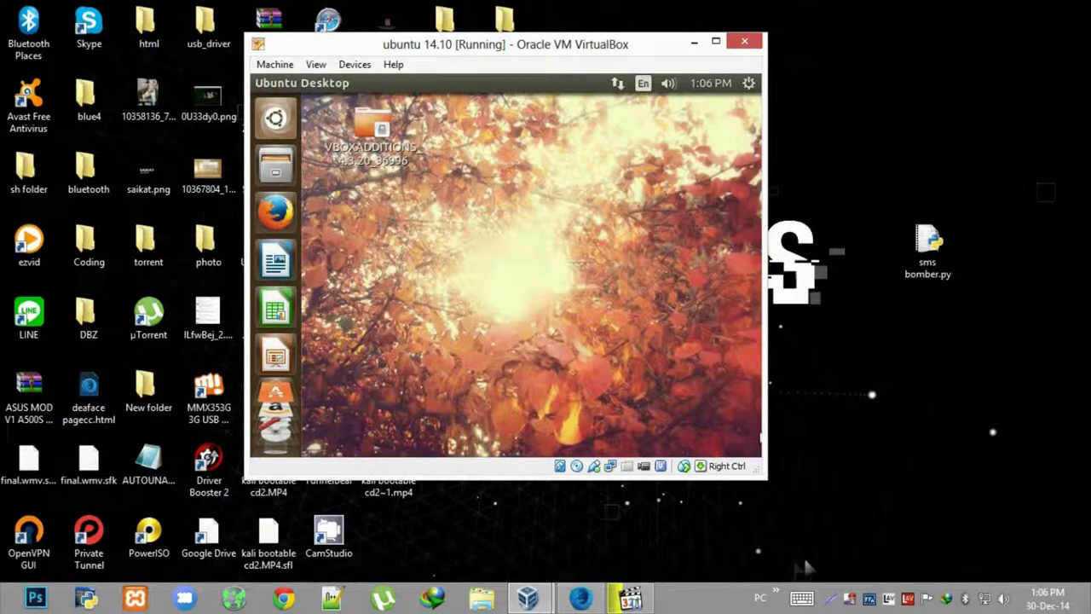
Step: Open the Terminal in Ubuntu and change the working directory to Desktop
{"action": "left_click", "coordinate": [274, 120]}
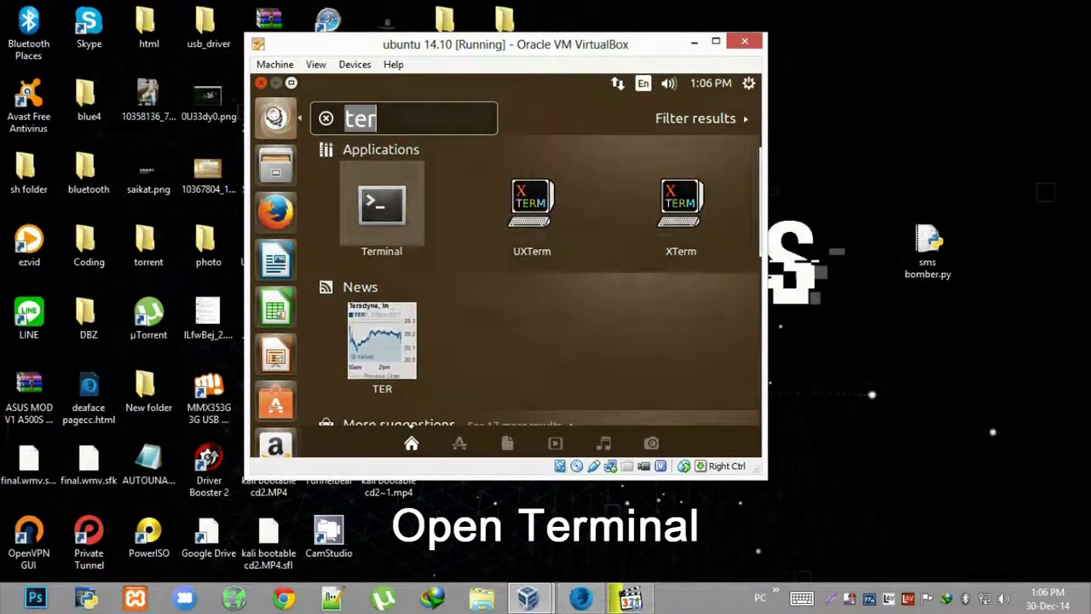
{"action": "key", "text": "Return"}
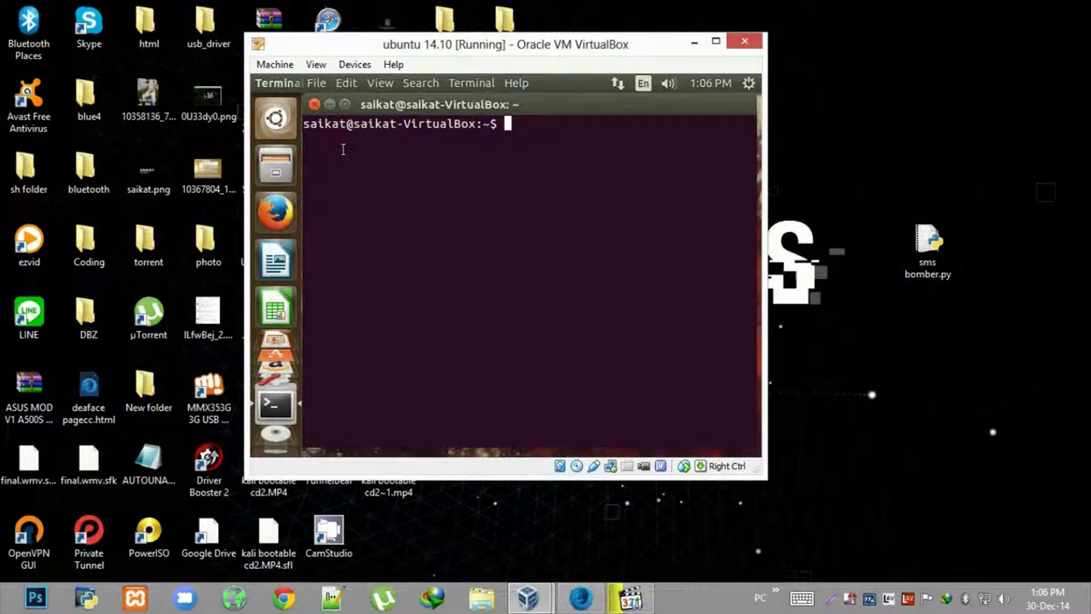
{"action": "type", "text": "cd Desktop"}
{"action": "key", "text": "Return"}
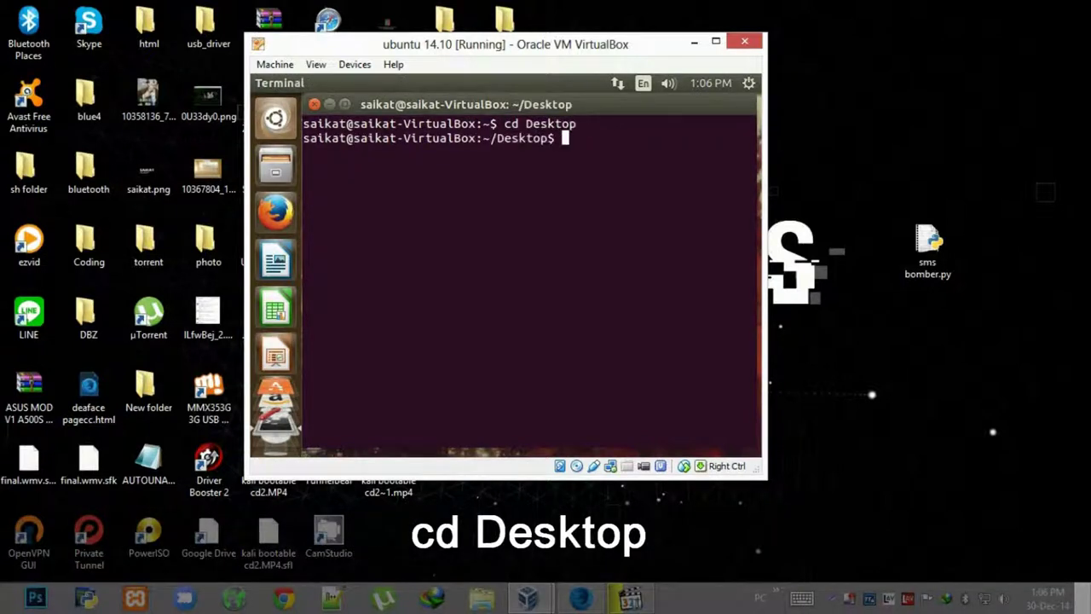
Step: List the Desktop directory's contents with ls and copy the folder name VBOXADDITIONS_4.3.20_96996
{"action": "type", "text": "ls"}
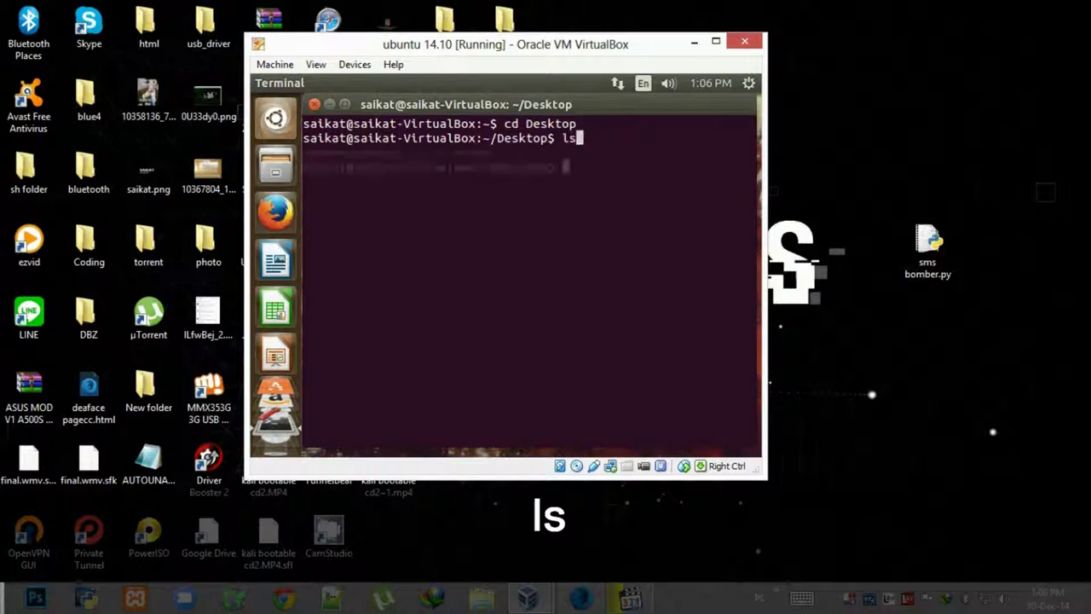
{"action": "key", "text": "Return"}
{"action": "left_click_drag", "start_coordinate": [756, 153], "coordinate": [309, 151]}
{"action": "right_click", "coordinate": [309, 152]}
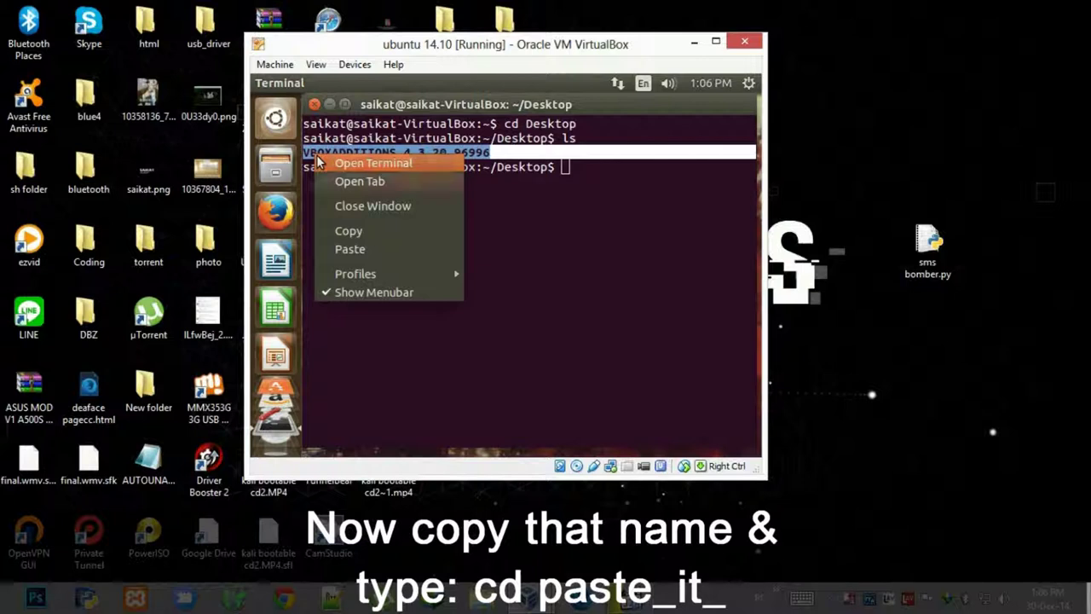
{"action": "left_click", "coordinate": [337, 228]}
{"action": "left_click", "coordinate": [590, 179]}
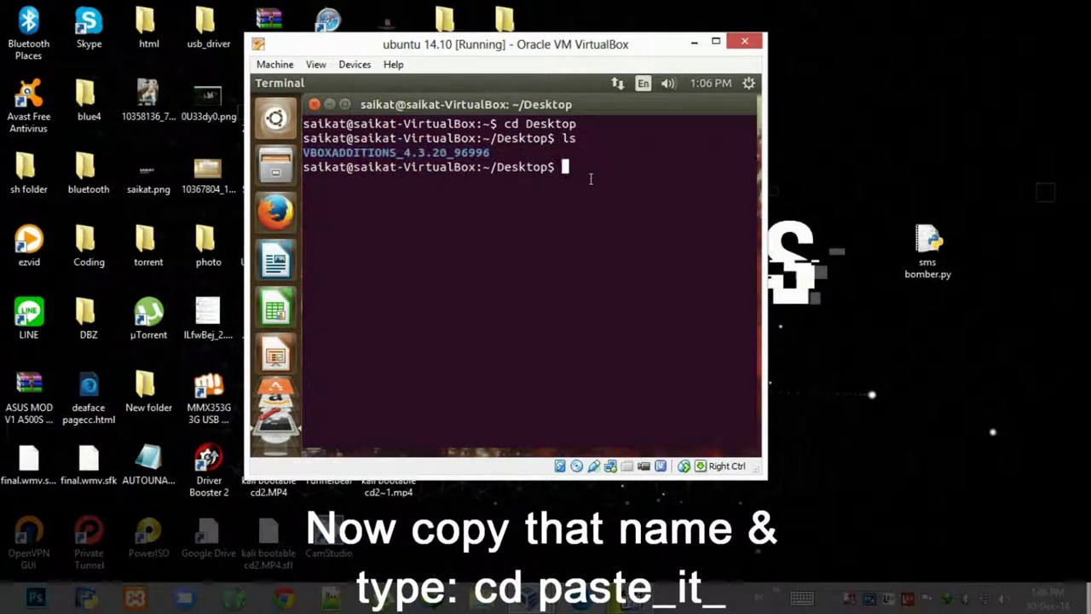
Step: Change the working directory to VBOXADDITIONS_4.3.20_96996 with cd and the copied folder name
{"action": "type", "text": "cd"}
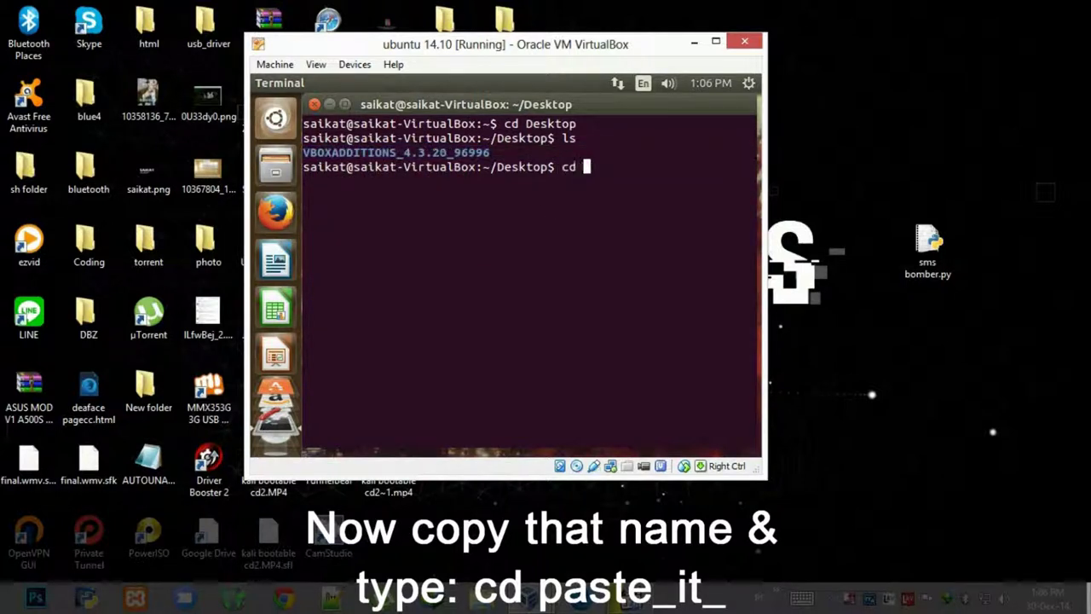
{"action": "right_click", "coordinate": [614, 168]}
{"action": "left_click", "coordinate": [556, 265]}
{"action": "key", "text": "Return"}
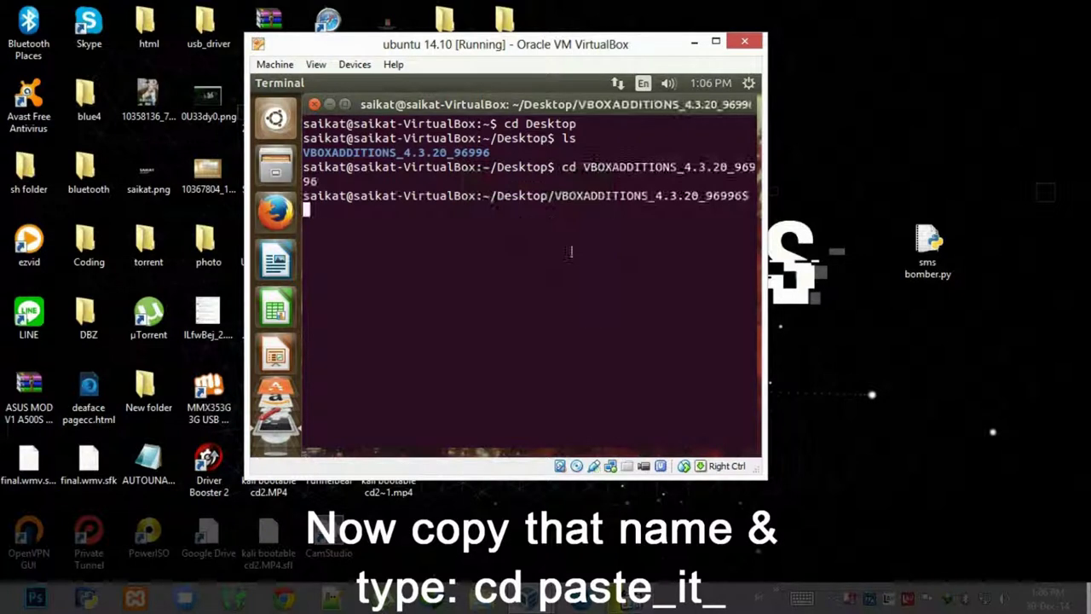
{"action": "key", "text": "Return"}
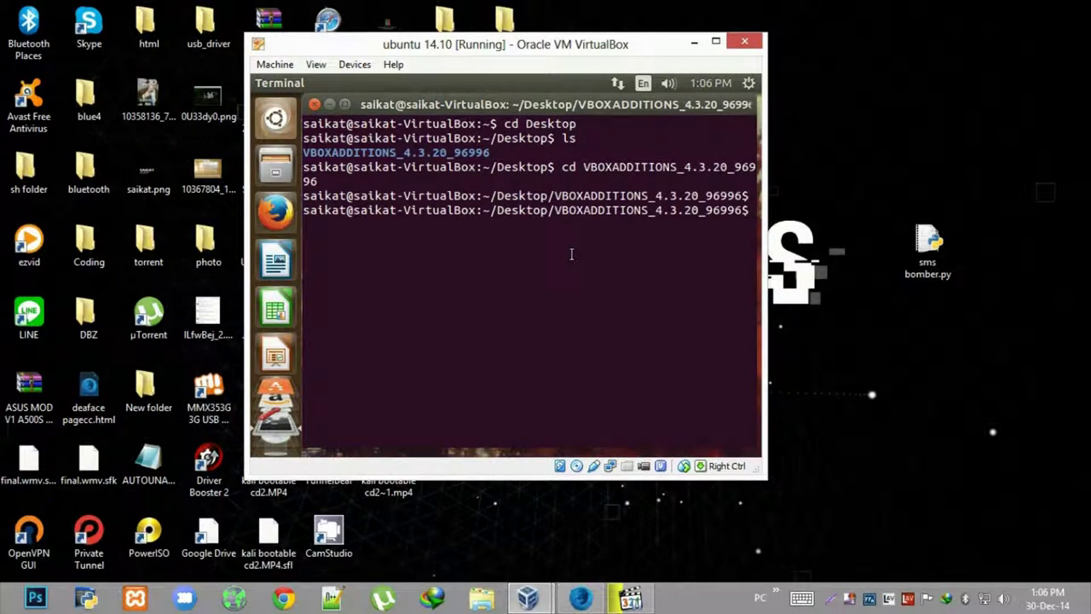
Step: List the folder's files and run sudo sh VBoxLinuxAdditions.run, authenticating with the account password
{"action": "type", "text": "ls"}
{"action": "key", "text": "Return"}
{"action": "type", "text": "sudo "}
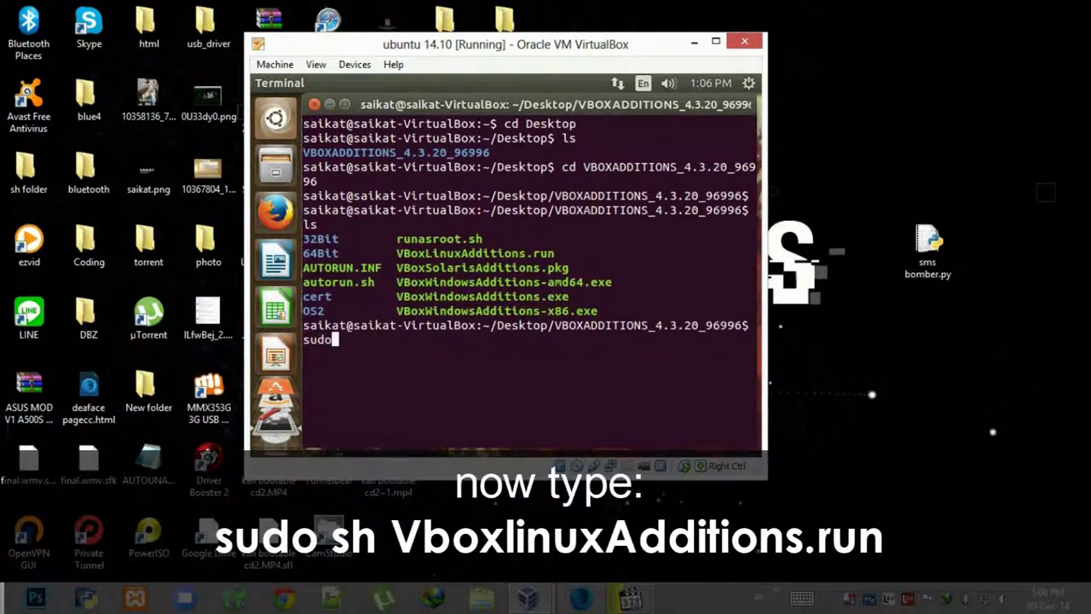
{"action": "type", "text": "sh"}
{"action": "left_click_drag", "start_coordinate": [555, 253], "coordinate": [397, 253]}
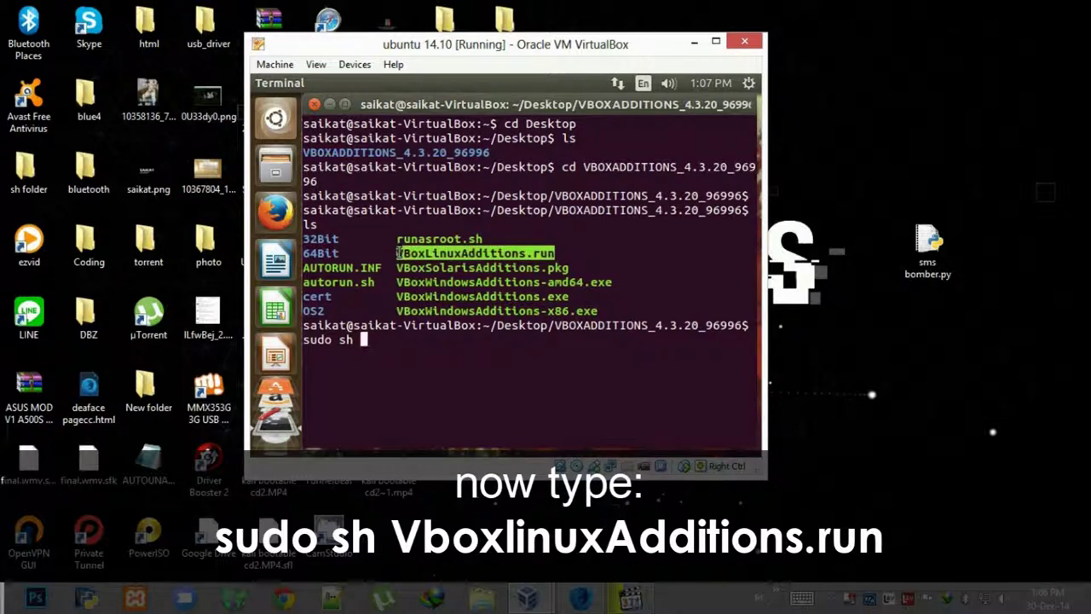
{"action": "right_click", "coordinate": [399, 256]}
{"action": "left_click", "coordinate": [435, 329]}
{"action": "right_click", "coordinate": [434, 261]}
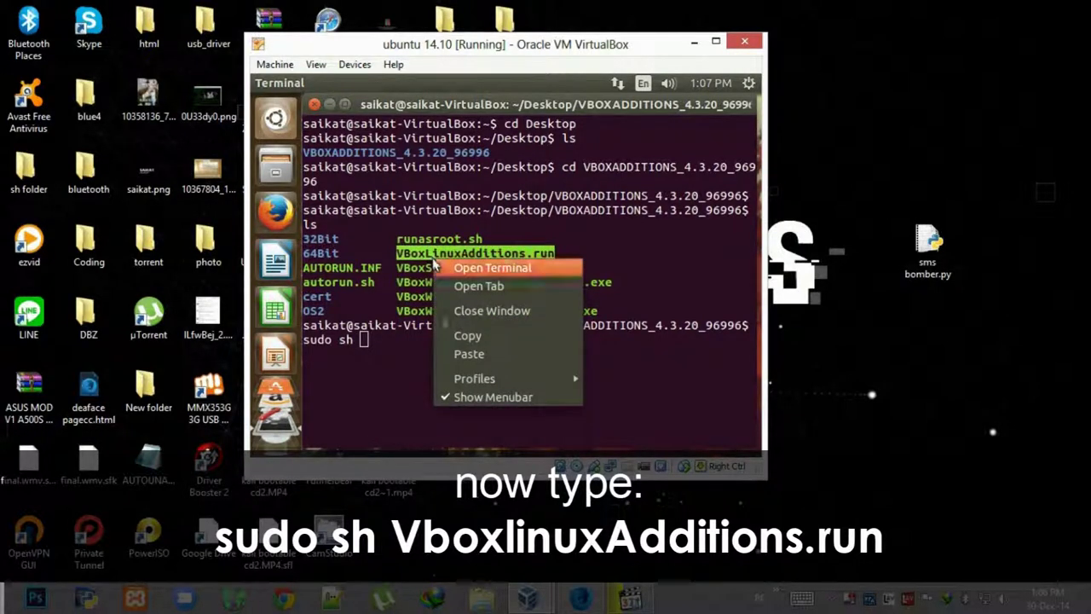
{"action": "left_click", "coordinate": [448, 353]}
{"action": "key", "text": "Return"}
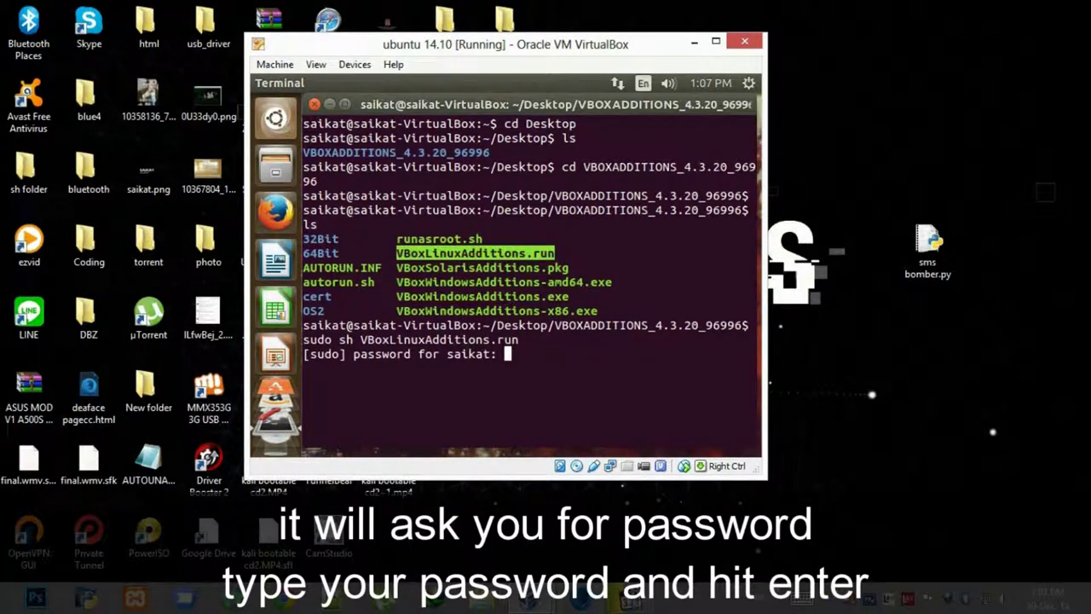
{"action": "key", "text": "Return"}
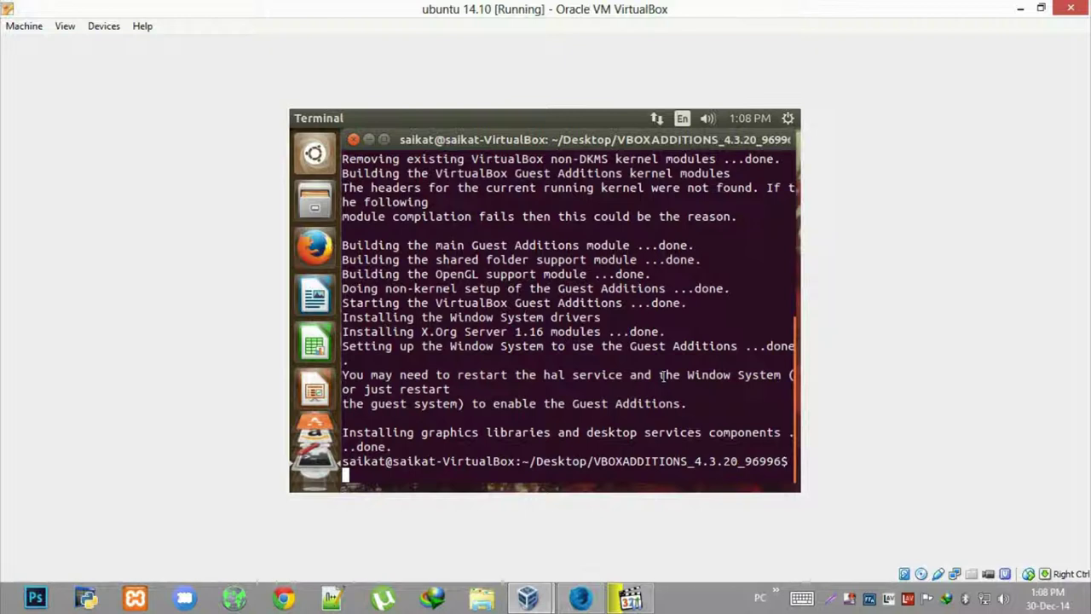
Step: Clear the terminal output and restart Ubuntu with sudo reboot
{"action": "type", "text": "cle"}
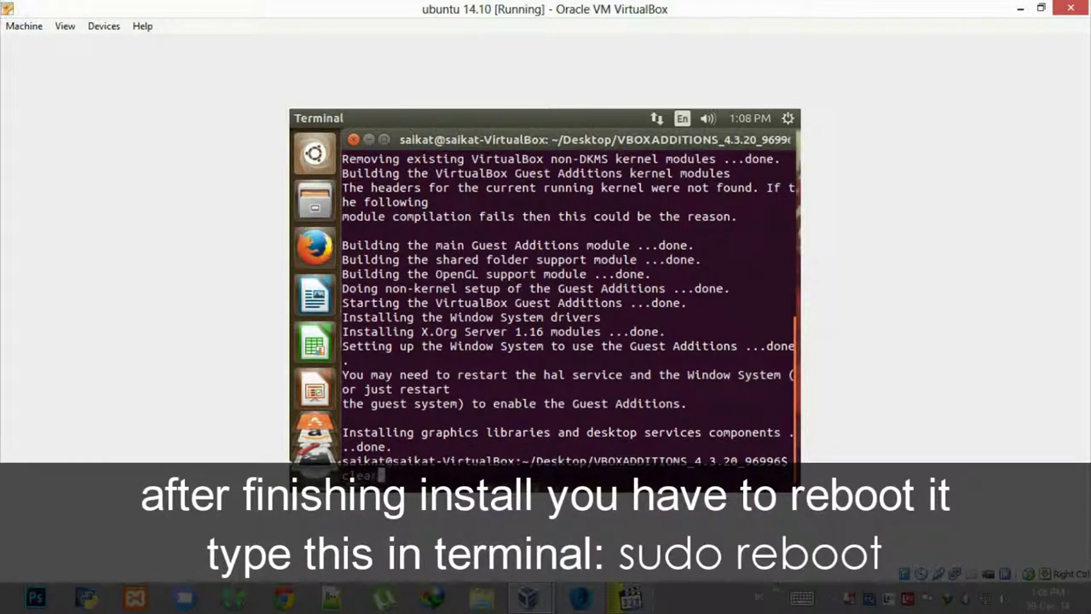
{"action": "type", "text": "ar"}
{"action": "key", "text": "Return"}
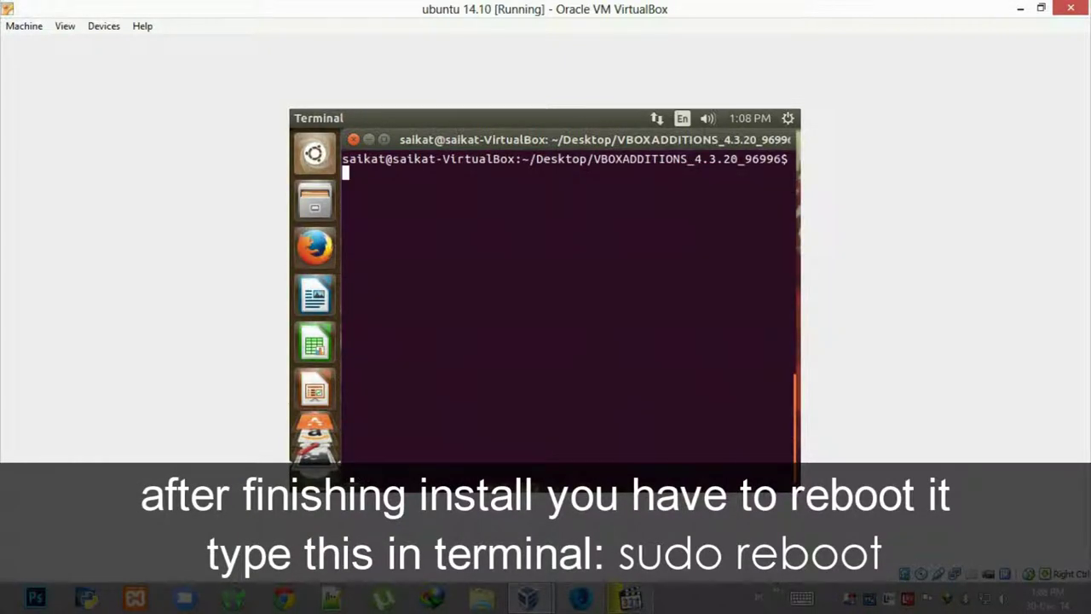
{"action": "type", "text": "sudpo"}
{"action": "key", "text": "BackSpace"}
{"action": "key", "text": "BackSpace"}
{"action": "key", "text": "BackSpace"}
{"action": "key", "text": "BackSpace"}
{"action": "type", "text": "sudo reboot"}
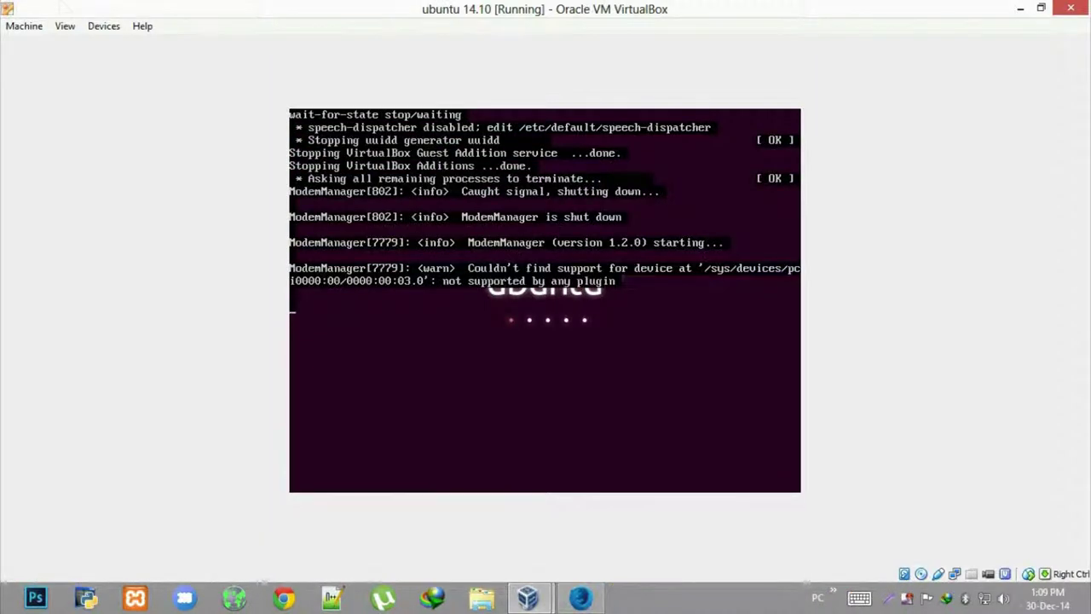
Step: Switch the virtual machine to fullscreen mode and log in to Ubuntu with the account password
{"action": "left_click", "coordinate": [65, 26]}
{"action": "left_click", "coordinate": [75, 46]}
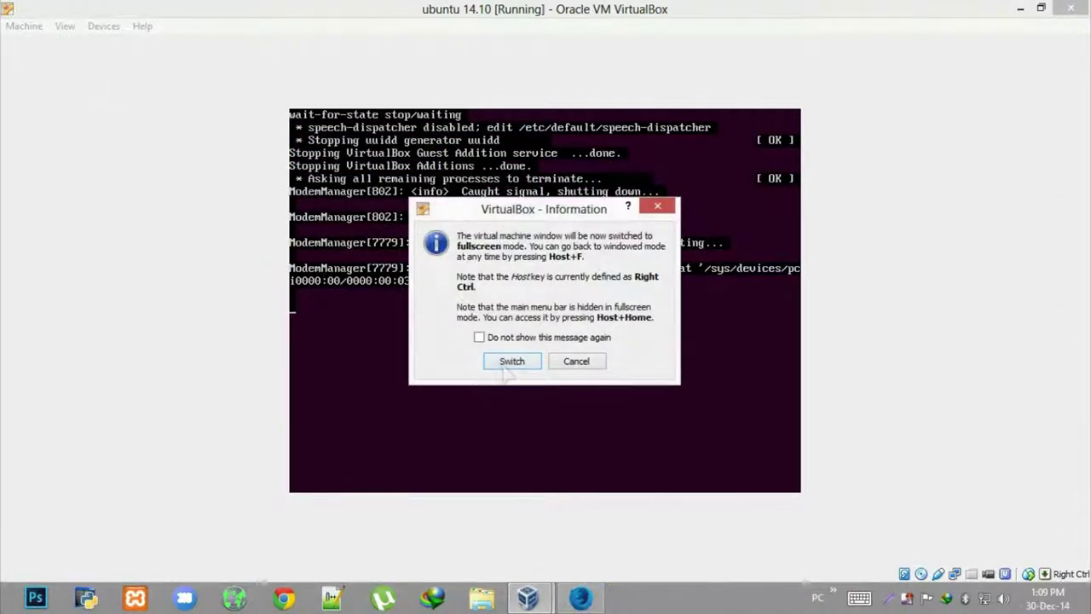
{"action": "left_click", "coordinate": [509, 364]}
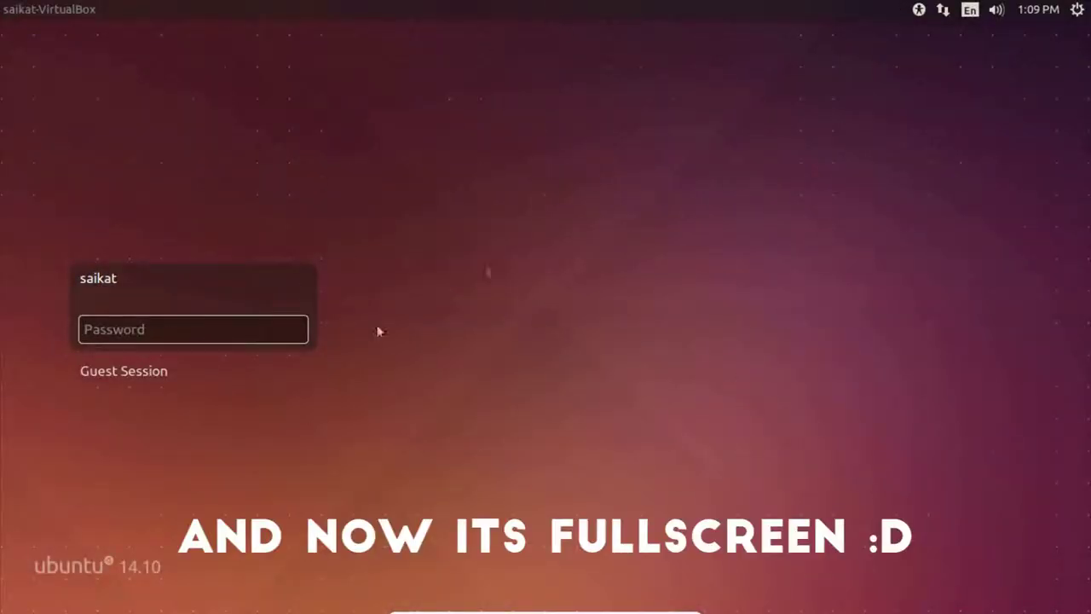
{"action": "type", "text": "•••••"}
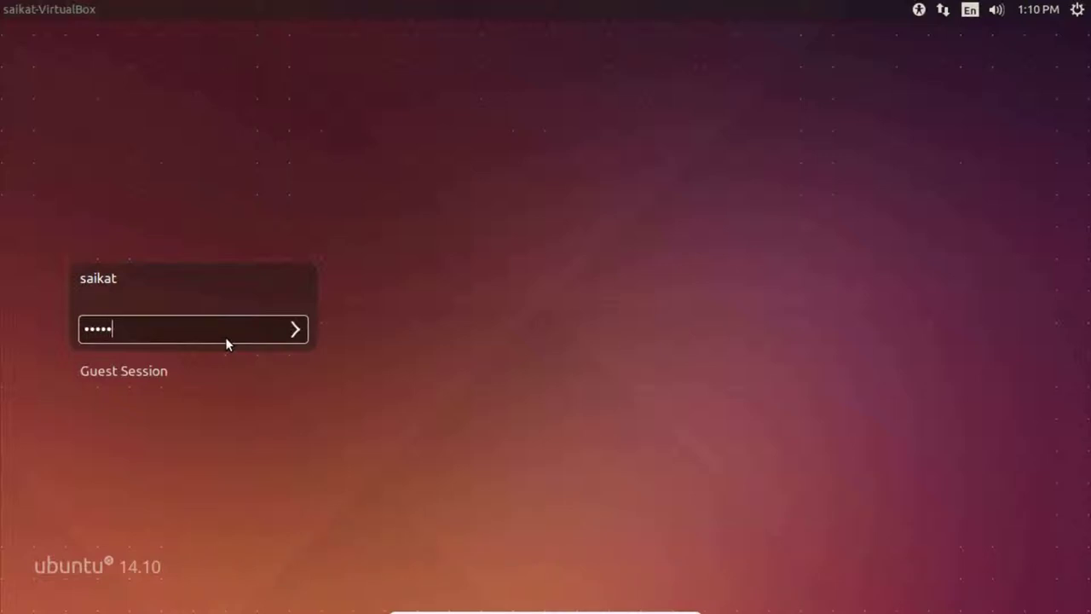
{"action": "key", "text": "Return"}
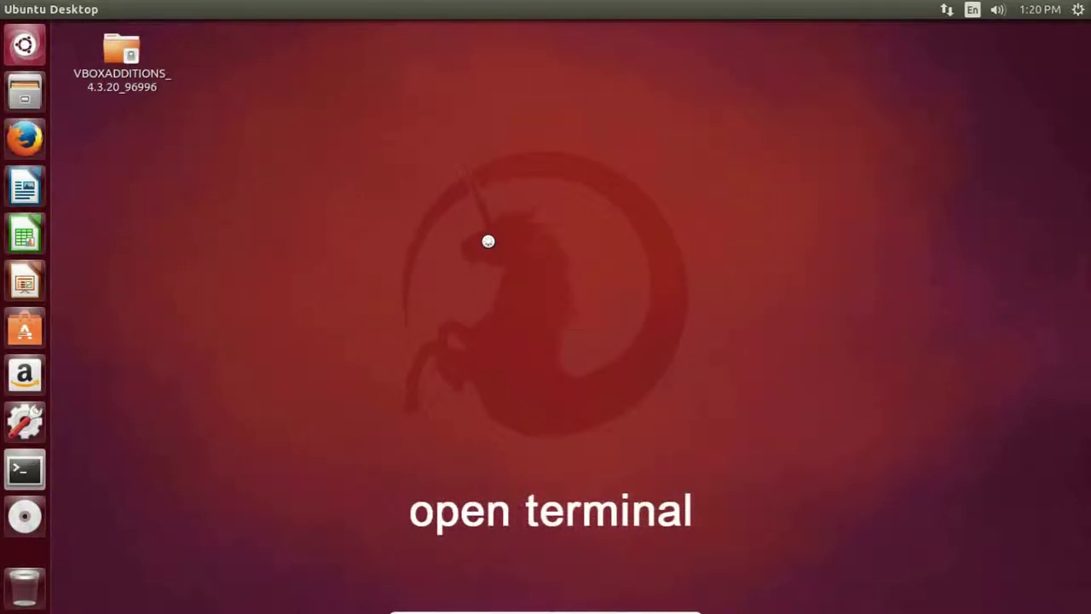
Step: Open a Terminal filling the right half of the Ubuntu desktop and try to change the directory with cd desktop
{"action": "key", "text": "ctrl+alt+t"}
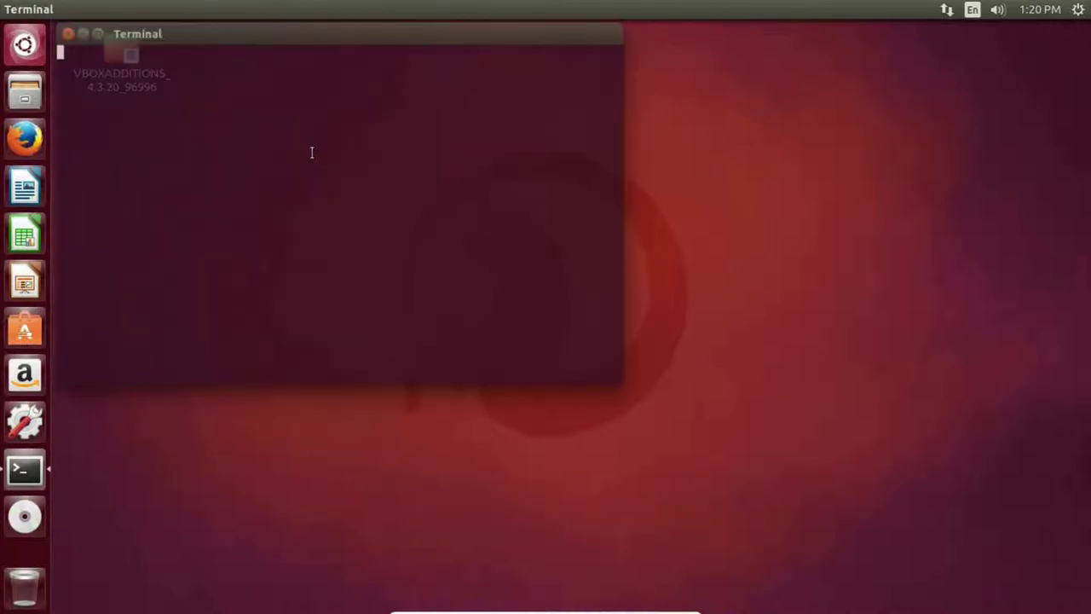
{"action": "left_click_drag", "start_coordinate": [339, 38], "coordinate": [1084, 109]}
{"action": "type", "text": "cd desktop"}
{"action": "key", "text": "Return"}
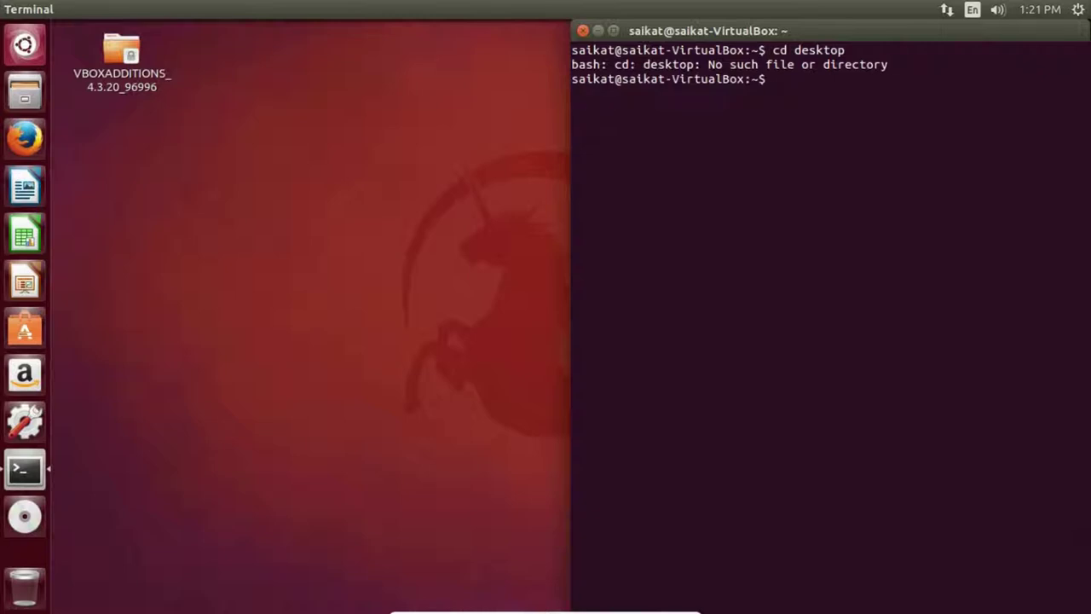
Step: Correct the previous command to cd Desktop and run it to enter the Desktop directory
{"action": "key", "text": "Up"}
{"action": "key", "text": "Left"}
{"action": "key", "text": "Left"}
{"action": "key", "text": "Left"}
{"action": "key", "text": "Left"}
{"action": "key", "text": "Left"}
{"action": "key", "text": "Left"}
{"action": "key", "text": "Left"}
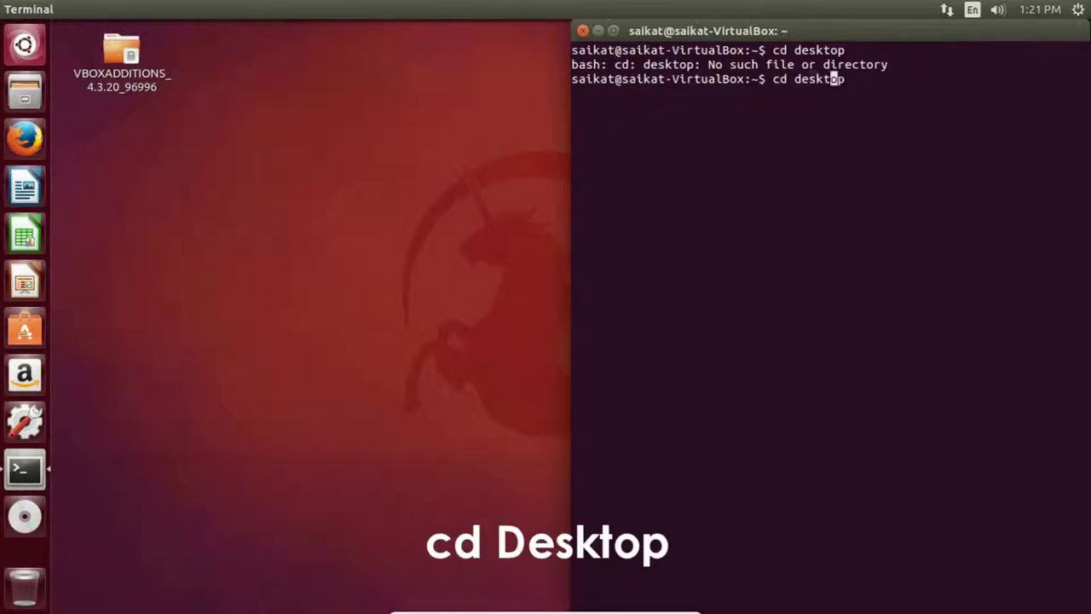
{"action": "key", "text": "BackSpace"}
{"action": "type", "text": "D"}
{"action": "key", "text": "Return"}
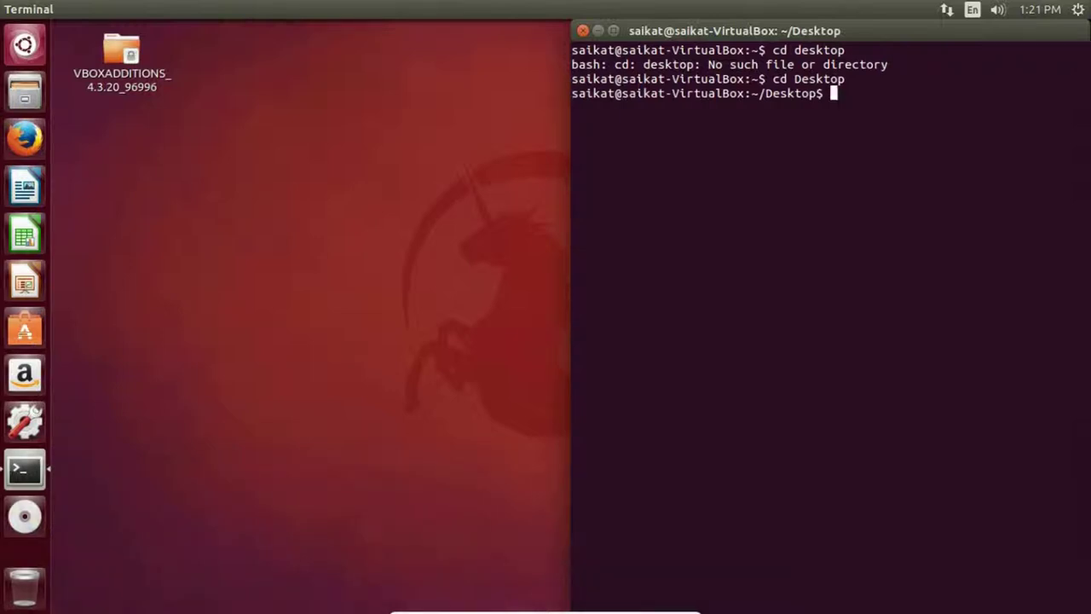
Step: List the Desktop directory again and copy the VBOXADDITIONS_4.3.20_96996 folder name from the output
{"action": "type", "text": "ls"}
{"action": "key", "text": "Return"}
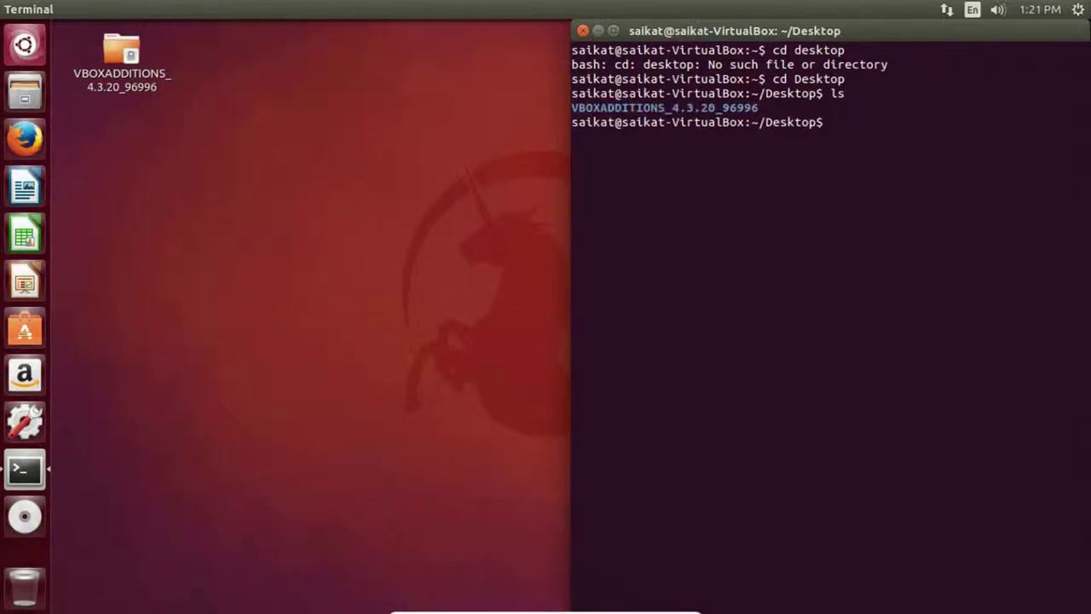
{"action": "left_click_drag", "start_coordinate": [778, 111], "coordinate": [574, 108]}
{"action": "right_click", "coordinate": [573, 113]}
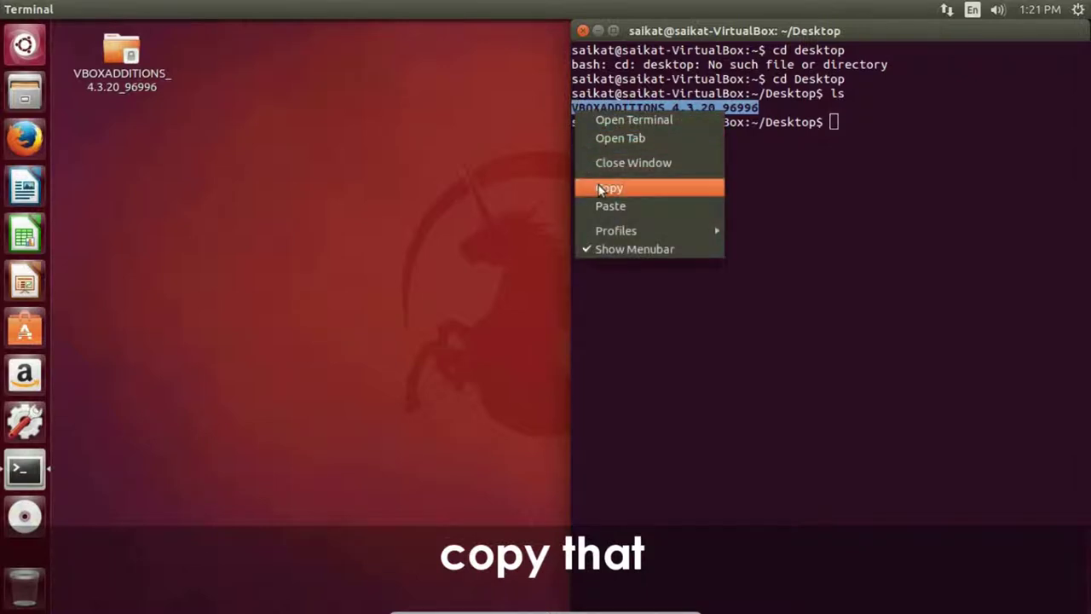
{"action": "left_click", "coordinate": [603, 186]}
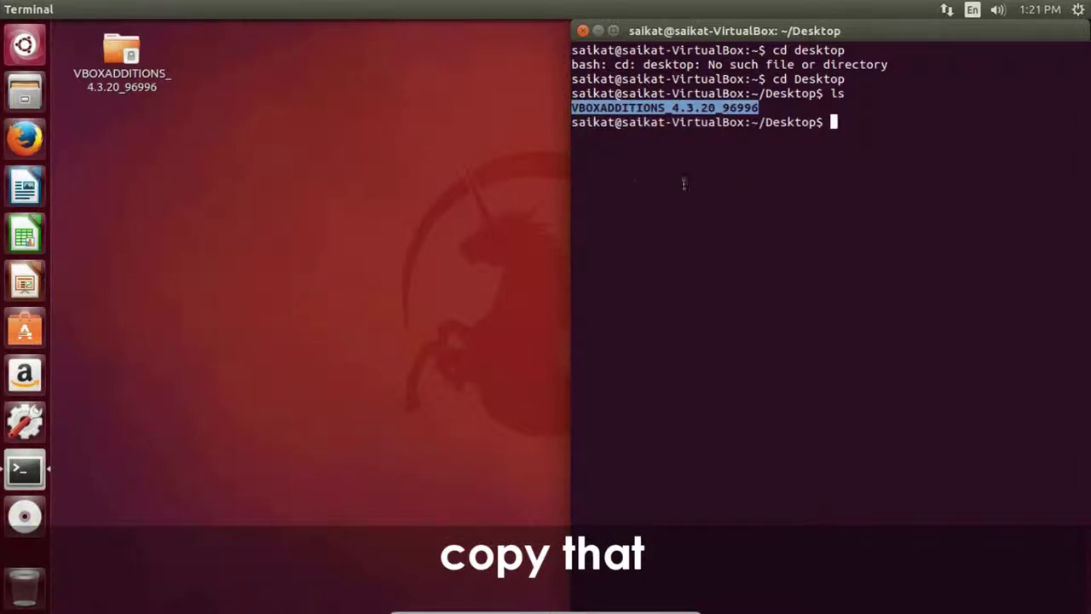
Step: Restore the Terminal window to its normal size and move it to the middle of the desktop
{"action": "double_click", "coordinate": [869, 30]}
{"action": "double_click", "coordinate": [518, 12]}
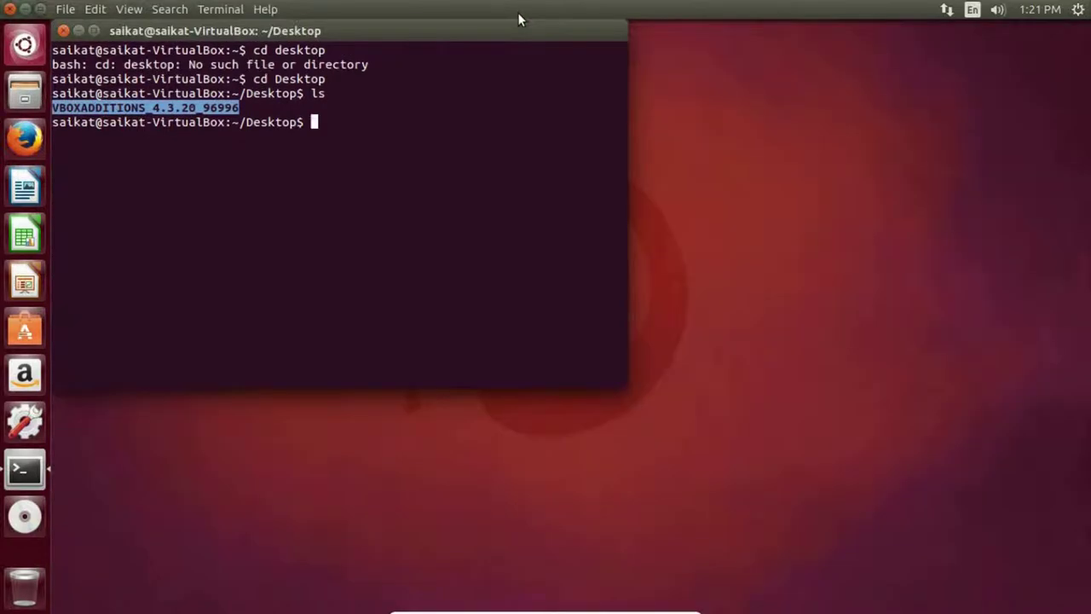
{"action": "left_click_drag", "start_coordinate": [463, 33], "coordinate": [669, 94]}
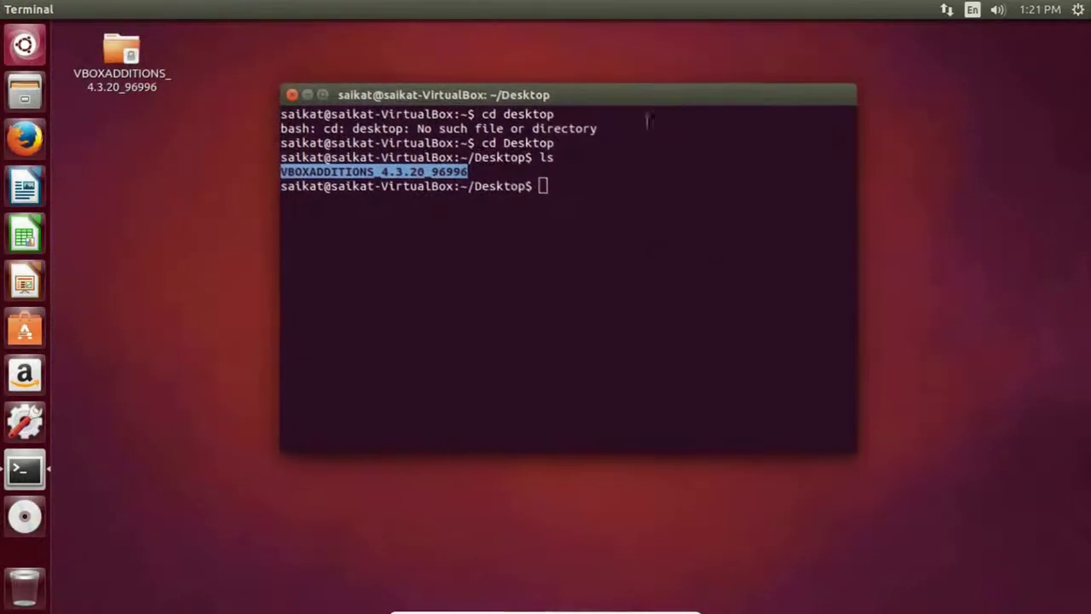
{"action": "left_click", "coordinate": [587, 183]}
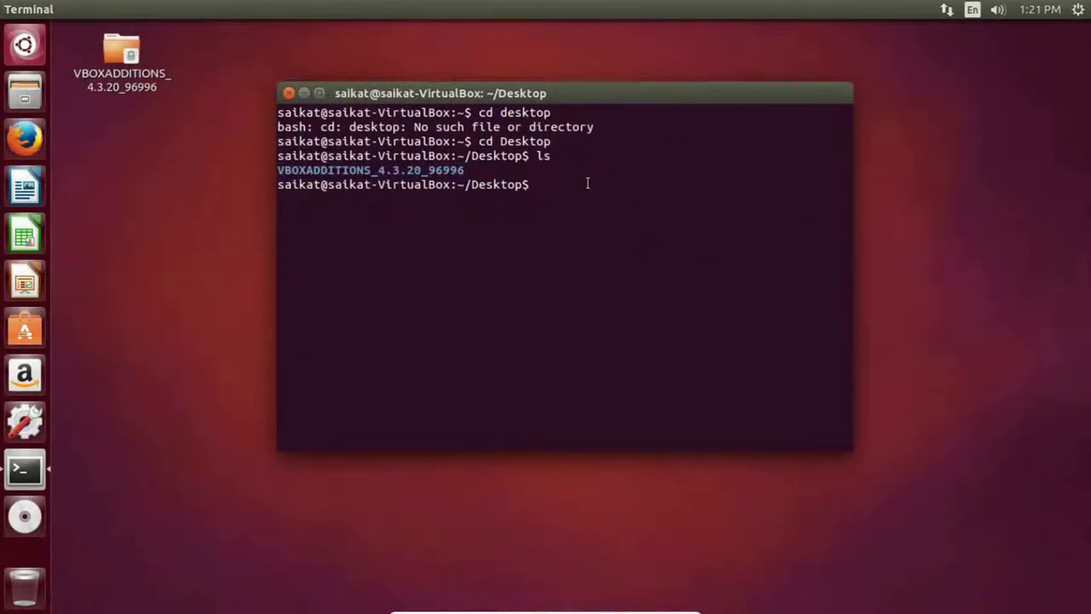
Step: Delete the VBOXADDITIONS_4.3.20_96996 folder with sudo rm -R, authenticating with the account password, and minimize the Terminal
{"action": "type", "text": "sudo"}
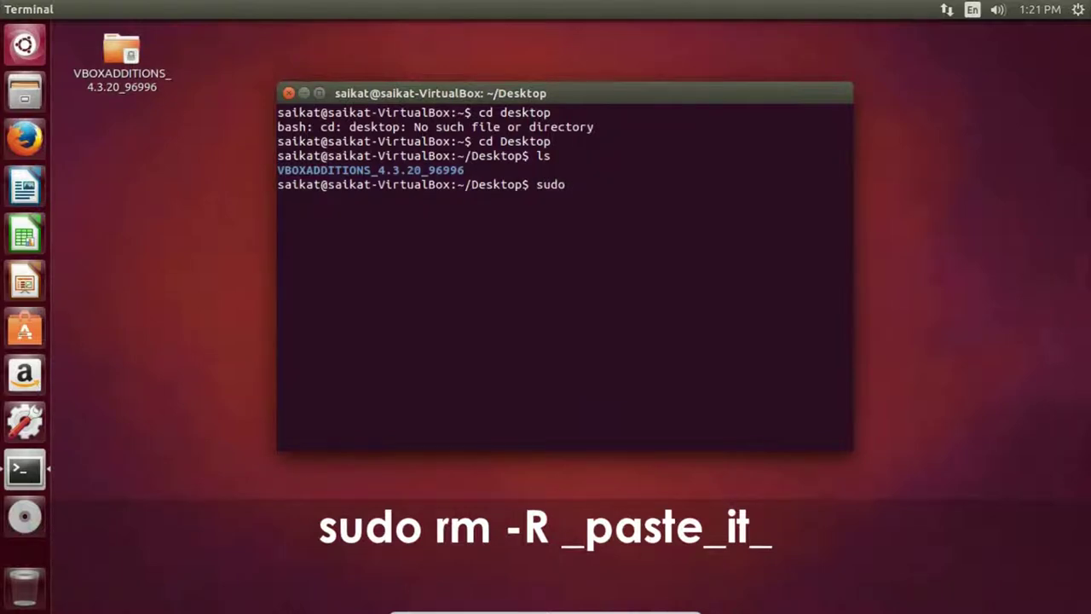
{"action": "type", "text": " rm -R"}
{"action": "right_click", "coordinate": [634, 184]}
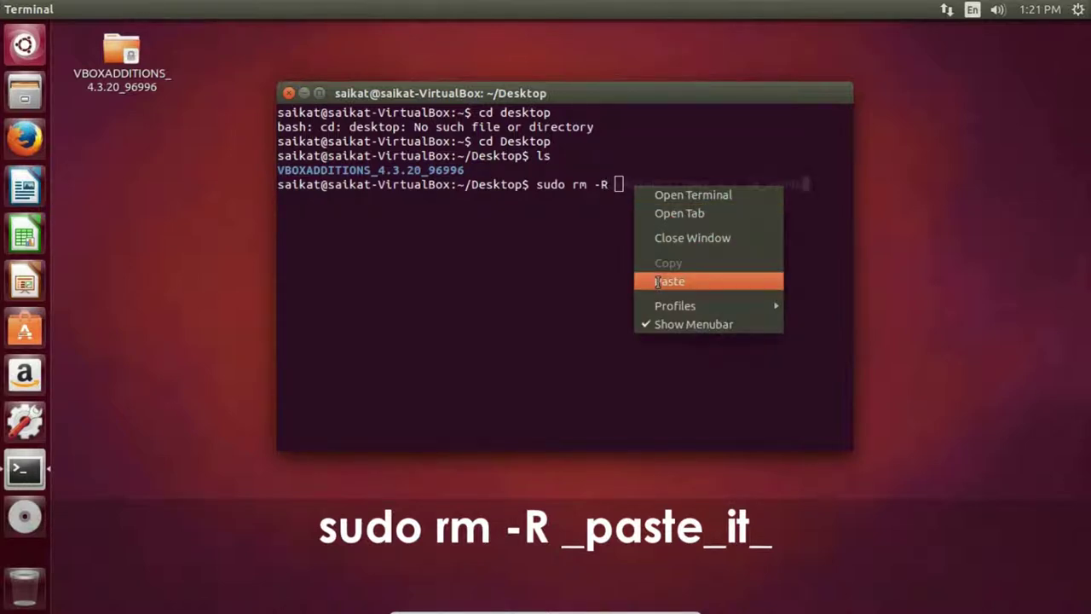
{"action": "left_click", "coordinate": [658, 282]}
{"action": "key", "text": "Return"}
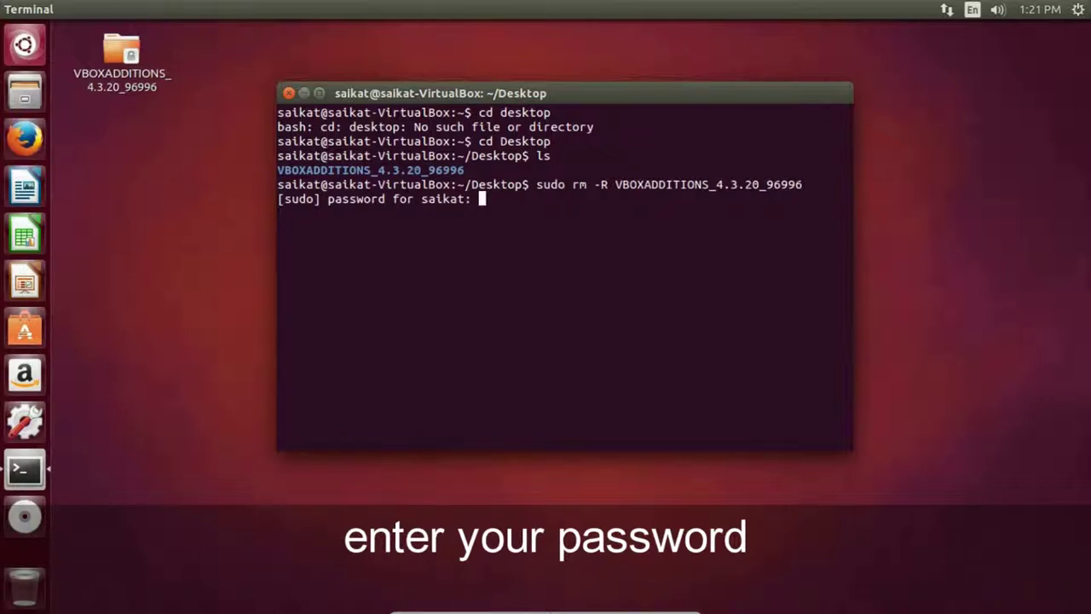
{"action": "key", "text": "Return"}
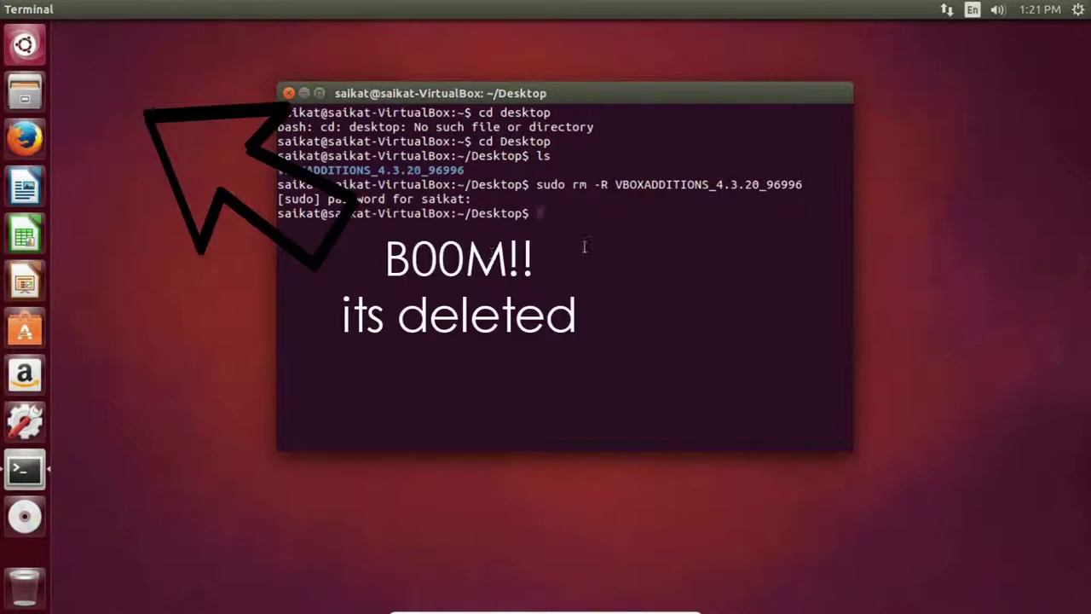
{"action": "left_click", "coordinate": [302, 92]}
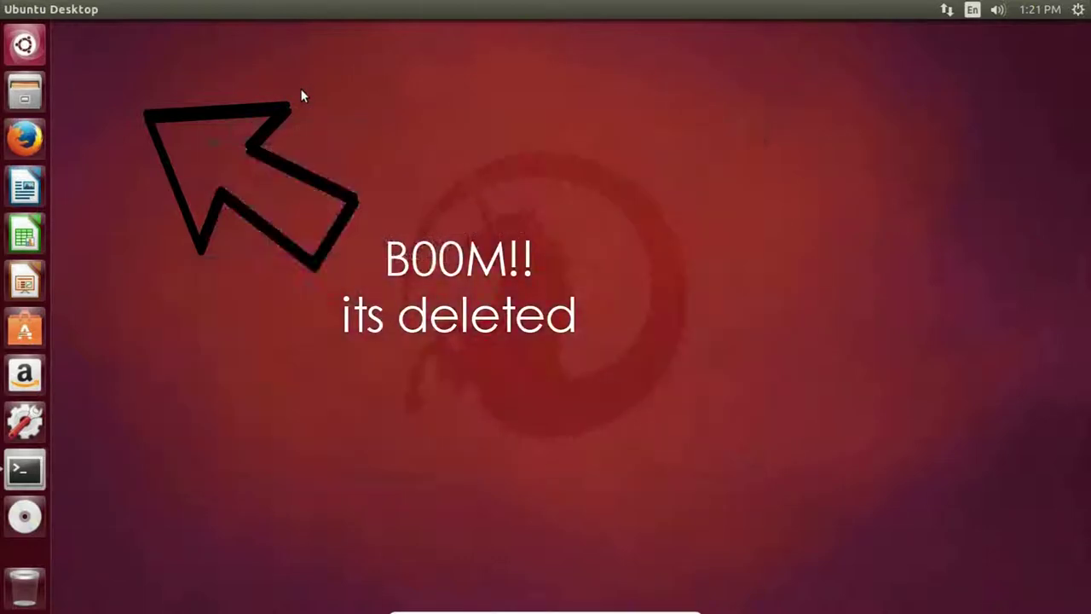